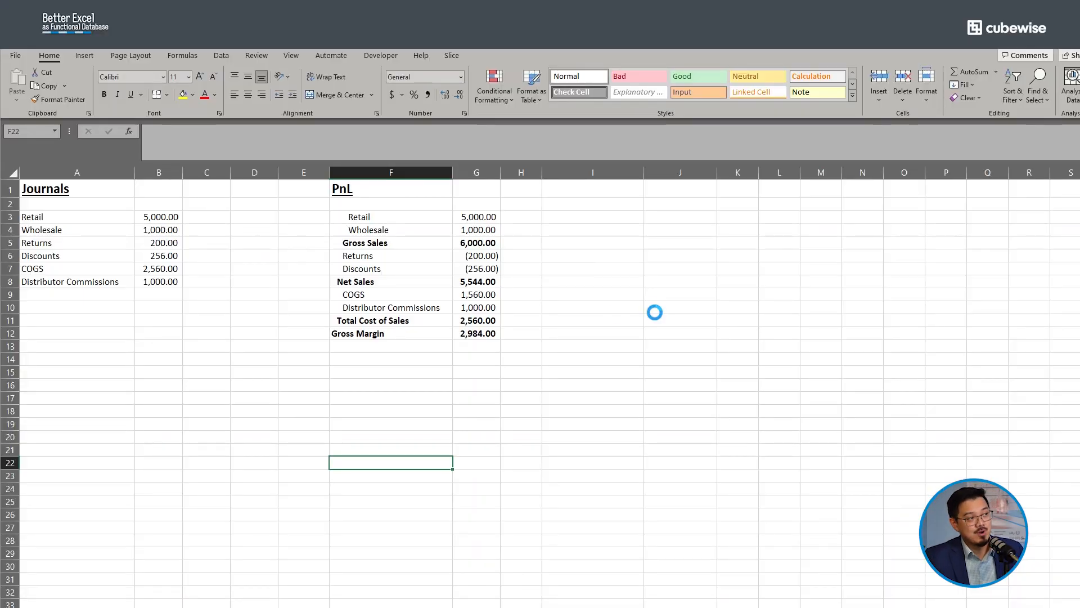
# Set the Discounts amount in cell B6 of the Journals list to -256
pyautogui.click(156, 253)
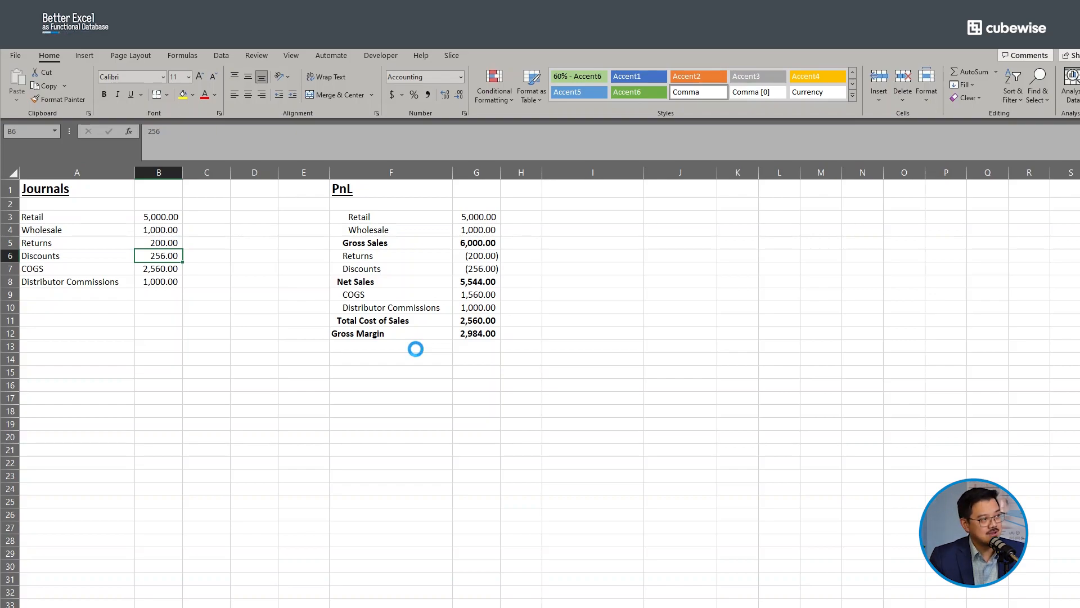
pyautogui.write('-256')
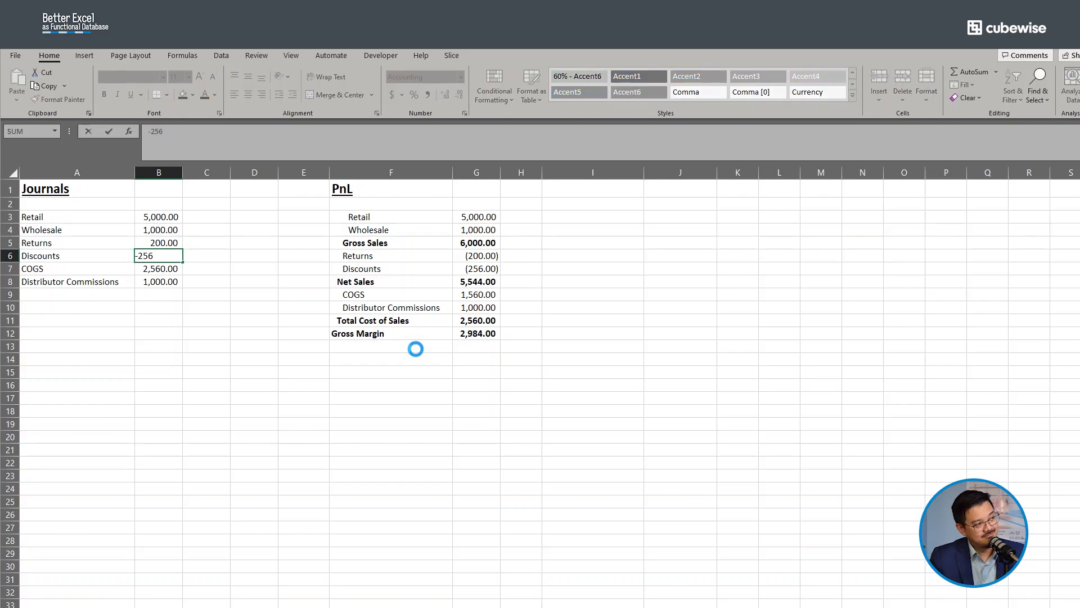
pyautogui.press('Return')
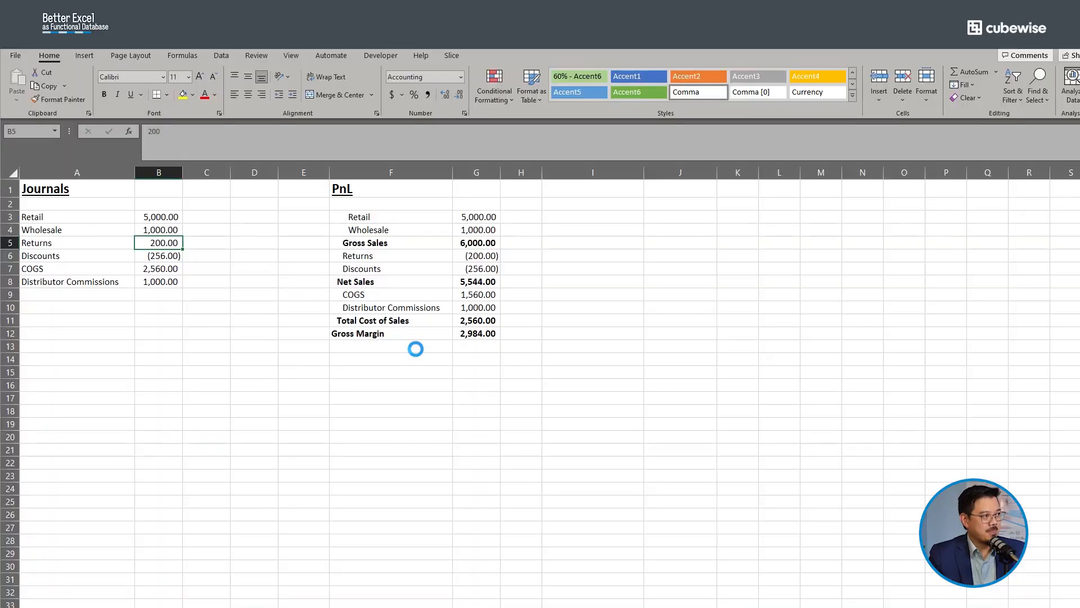
pyautogui.press('Up')
pyautogui.press('Down')
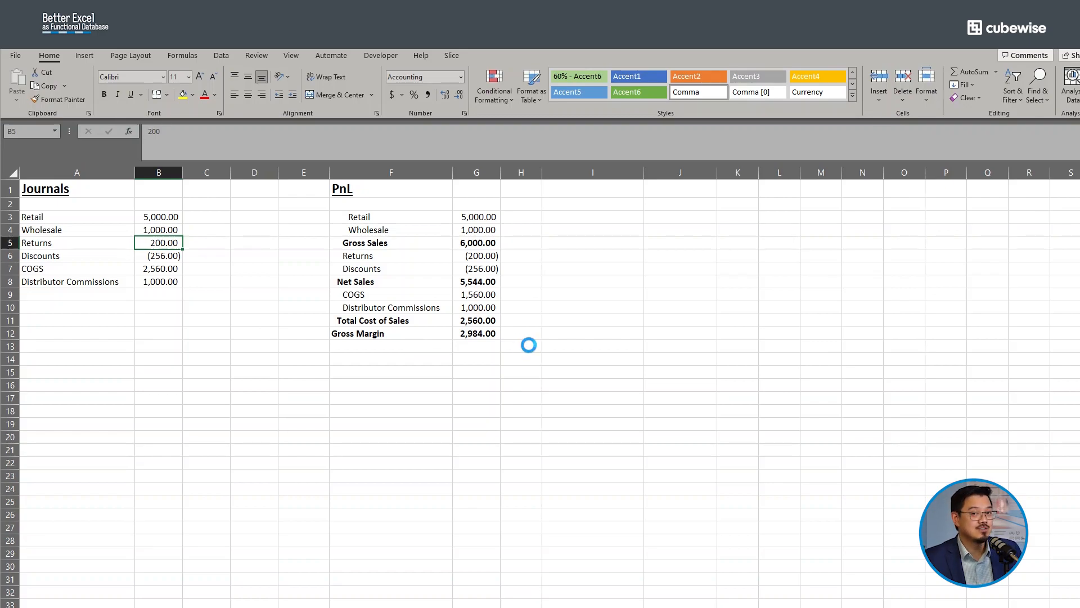
# Add a "Multiplier" heading in D1 and put the value -1 beneath it in D2
pyautogui.click(222, 201)
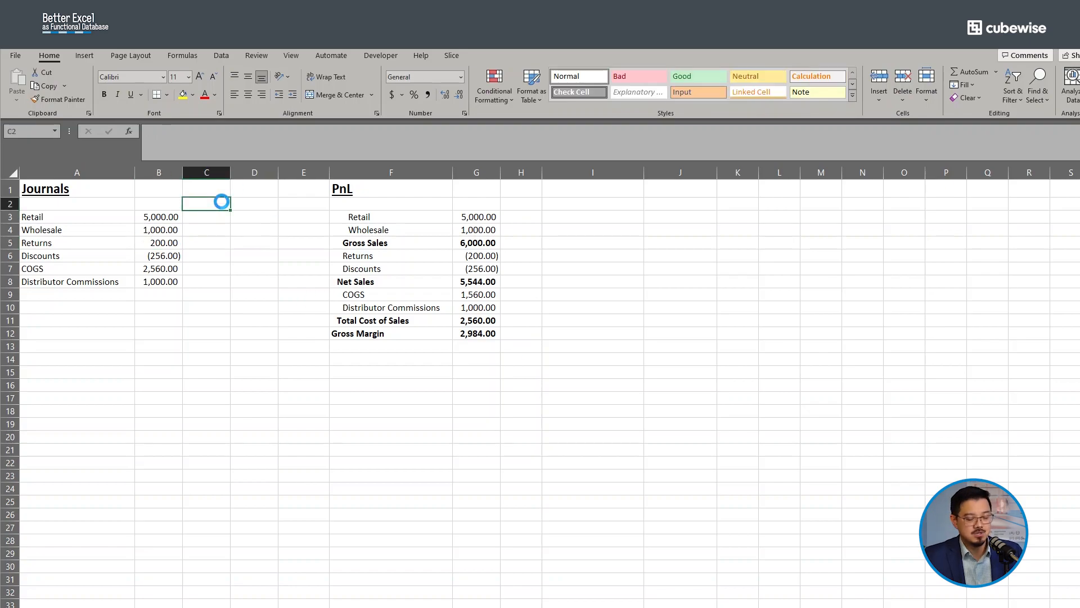
pyautogui.press('Up')
pyautogui.press('Right')
pyautogui.write('M')
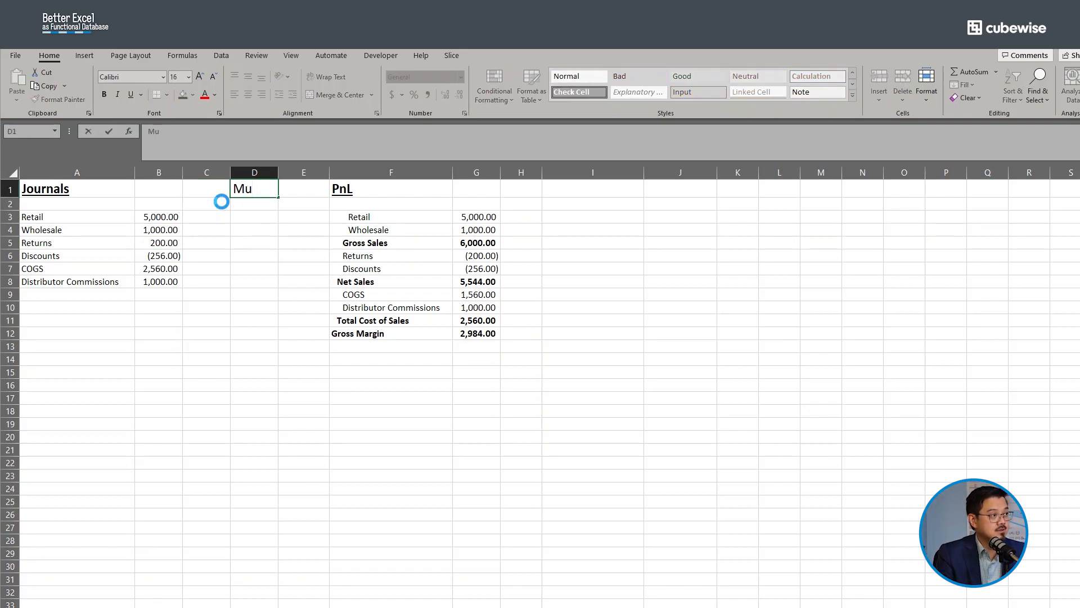
pyautogui.write('ultiplier')
pyautogui.press('Return')
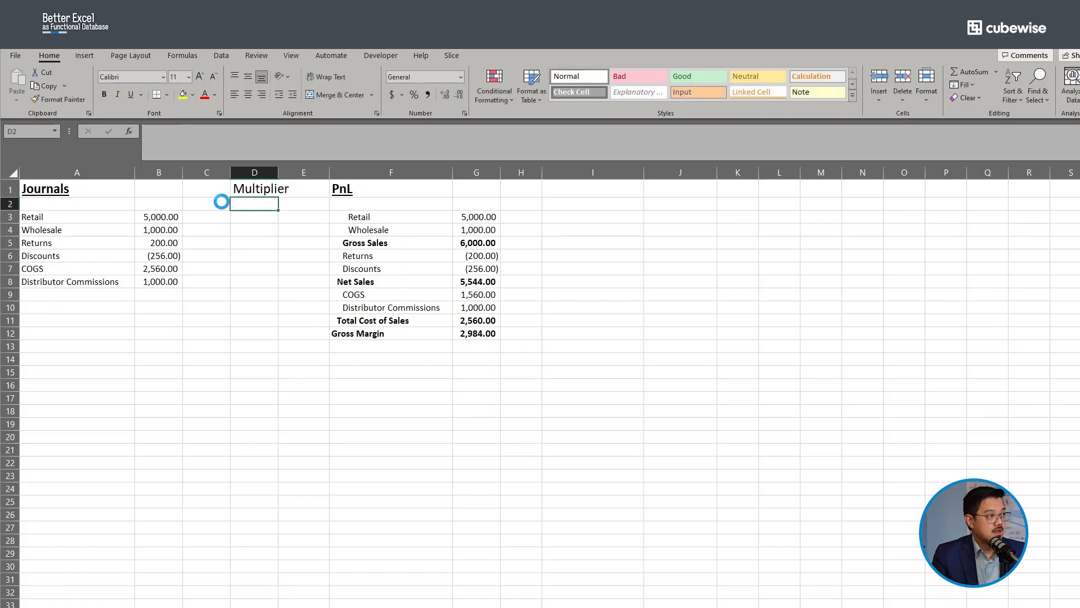
pyautogui.write('-1')
pyautogui.press('Return')
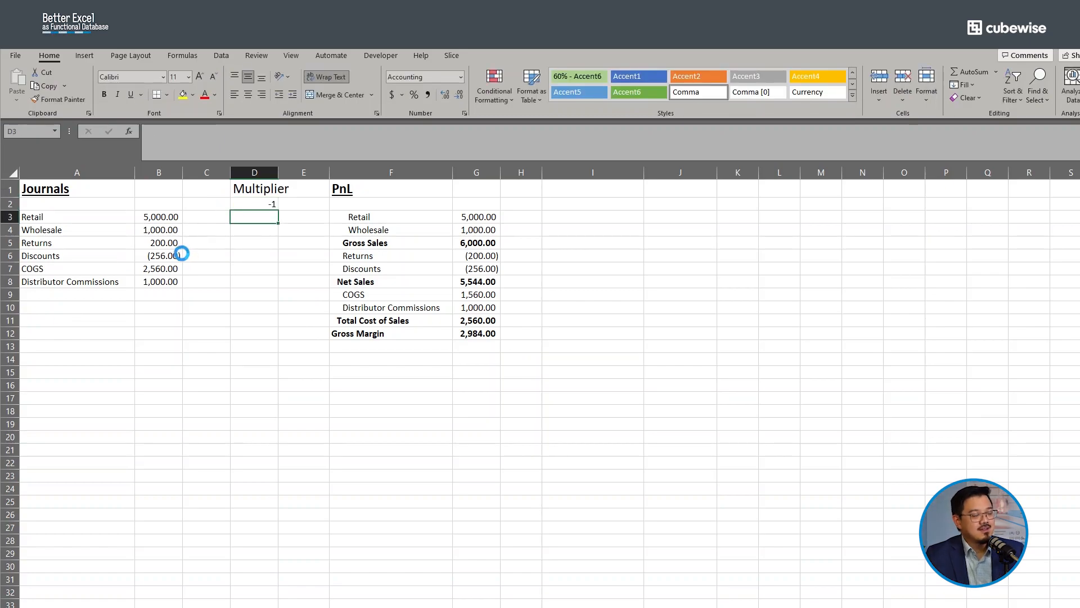
# Change the Discounts amount in B6 back to 256
pyautogui.click(177, 256)
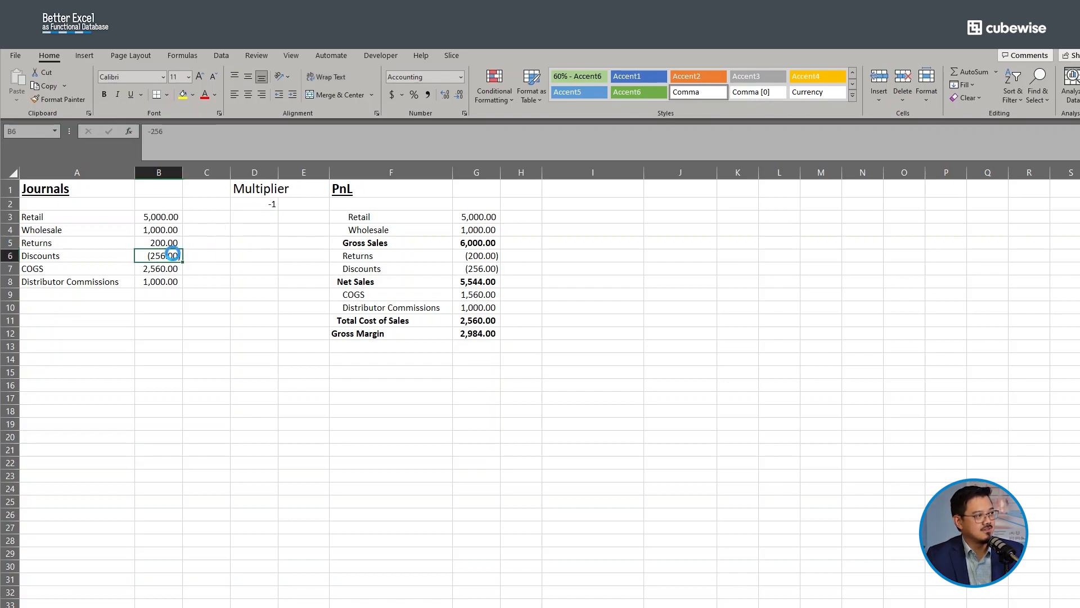
pyautogui.write('256')
pyautogui.press('Return')
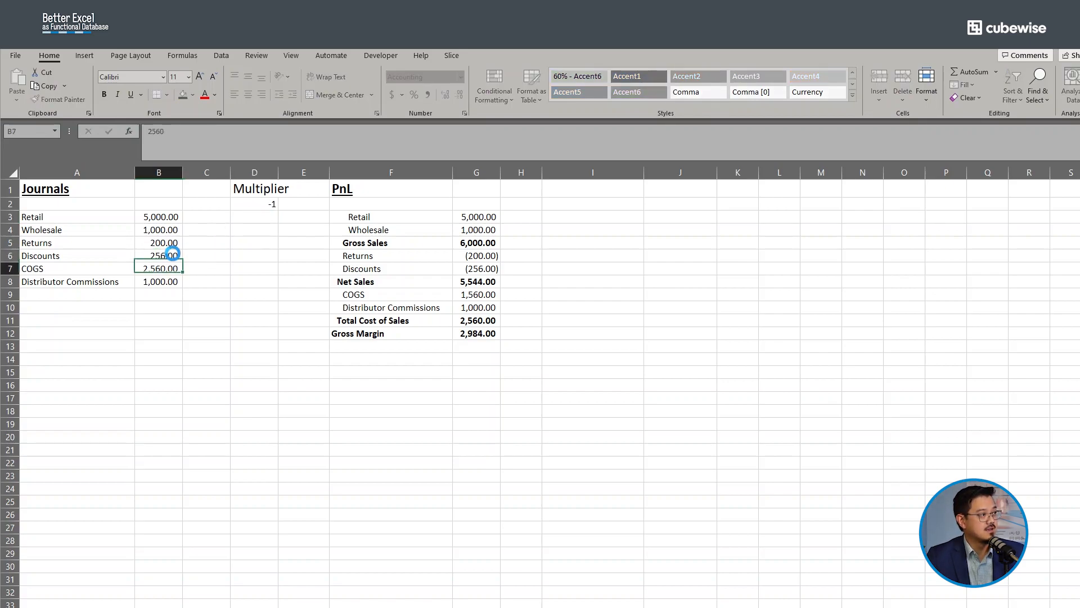
# Copy the -1 from D2 and apply it to the Returns and Discounts amounts in B5:B6 using Paste Special with Multiply
pyautogui.click(263, 204)
pyautogui.hotkey('ctrl', 'c')
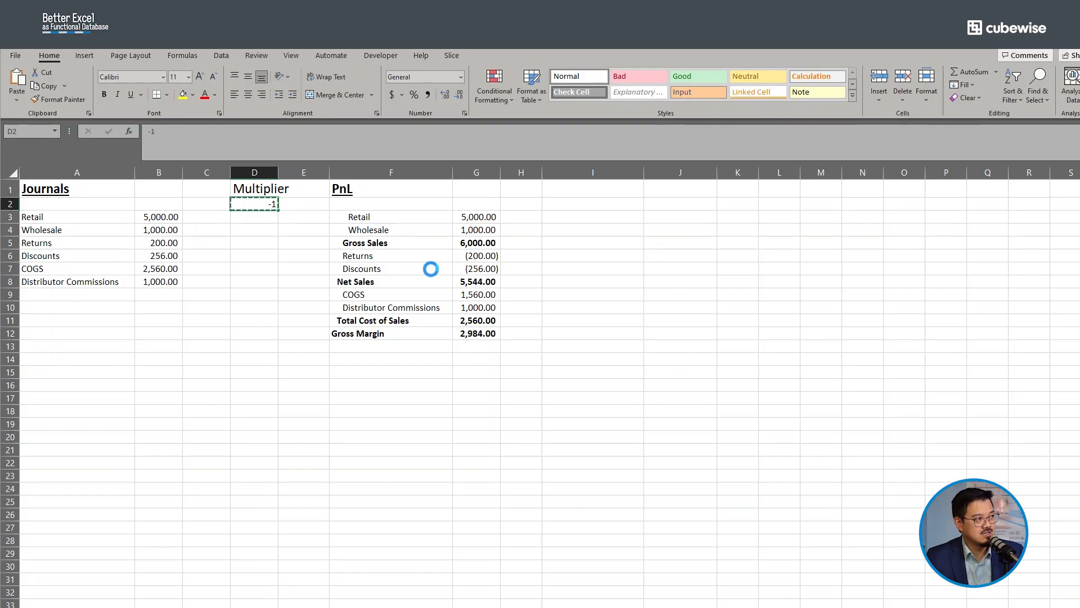
pyautogui.rightClick(272, 220)
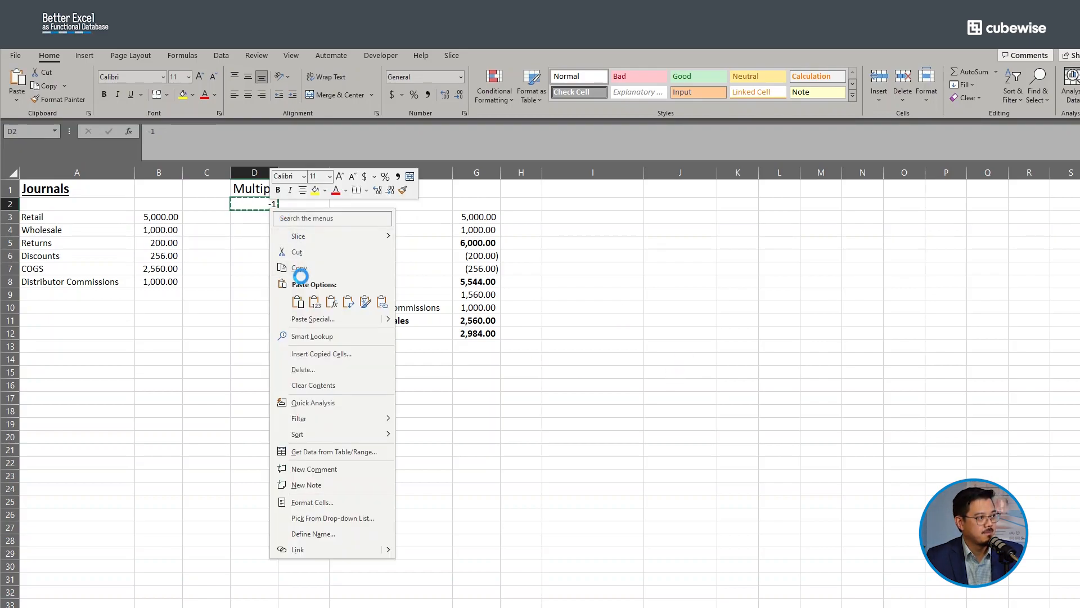
pyautogui.click(136, 432)
pyautogui.moveTo(159, 245); pyautogui.dragTo(158, 254)
pyautogui.rightClick(159, 253)
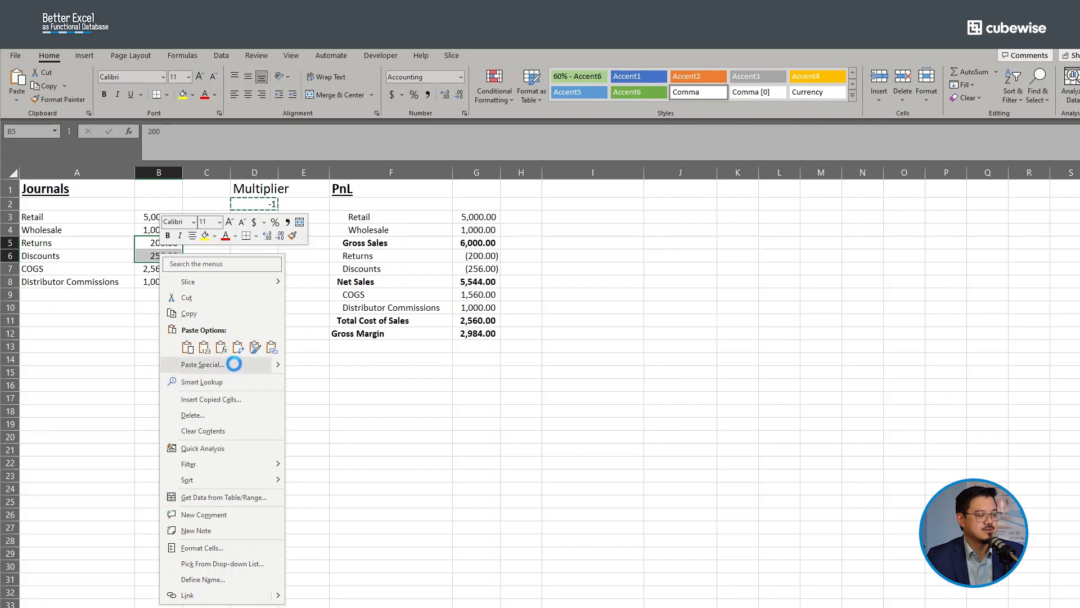
pyautogui.click(203, 364)
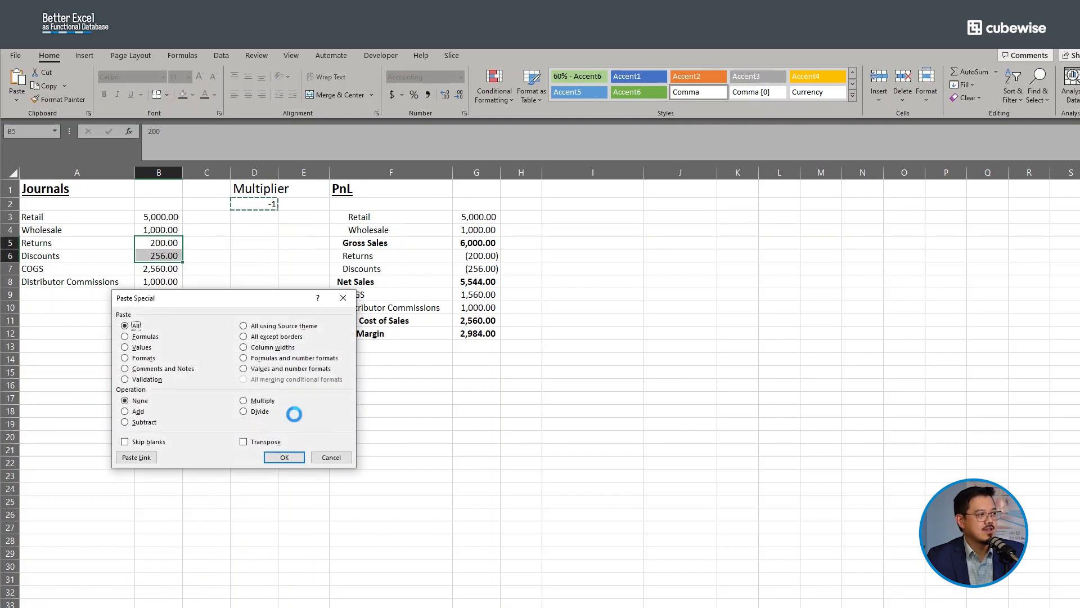
pyautogui.click(259, 405)
pyautogui.click(284, 457)
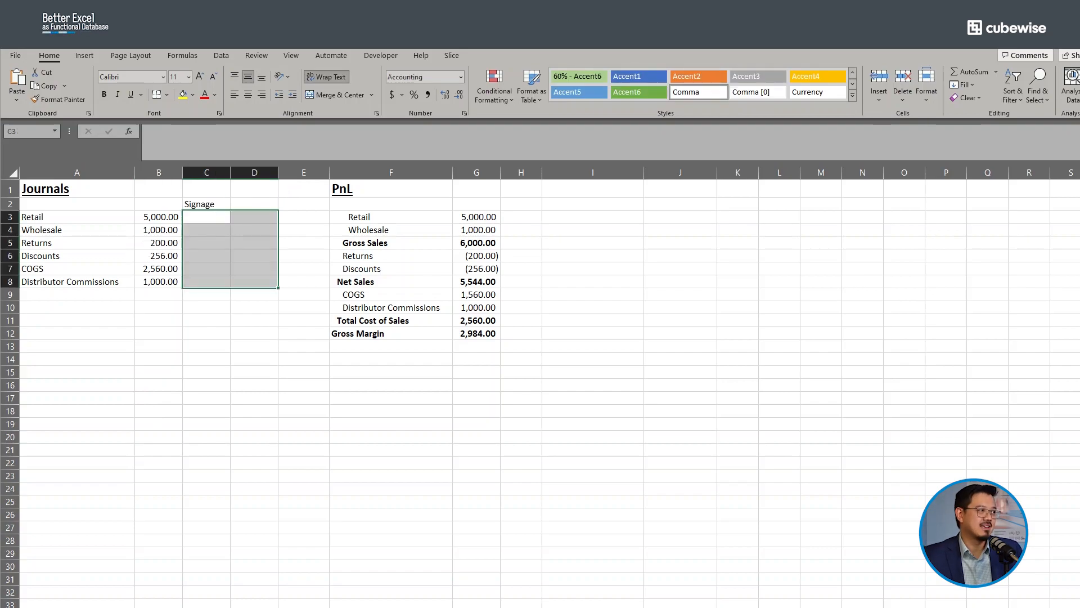
# Fill the Signage column C3:C8 with 1 for Retail, Wholesale, COGS and Distributor Commissions, and -1 for Returns and Discounts
pyautogui.click(210, 525)
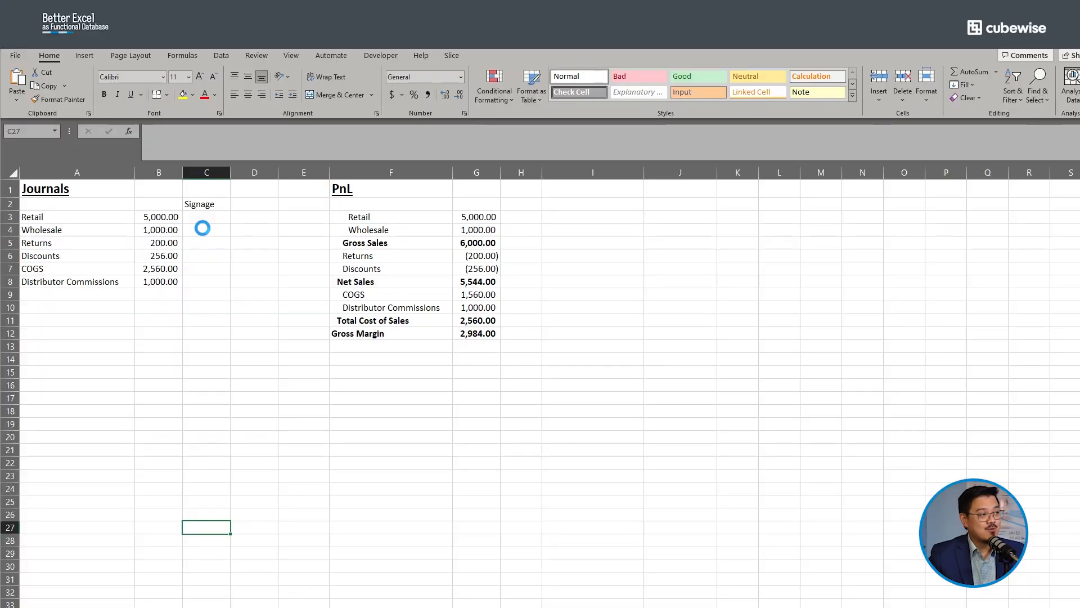
pyautogui.click(216, 208)
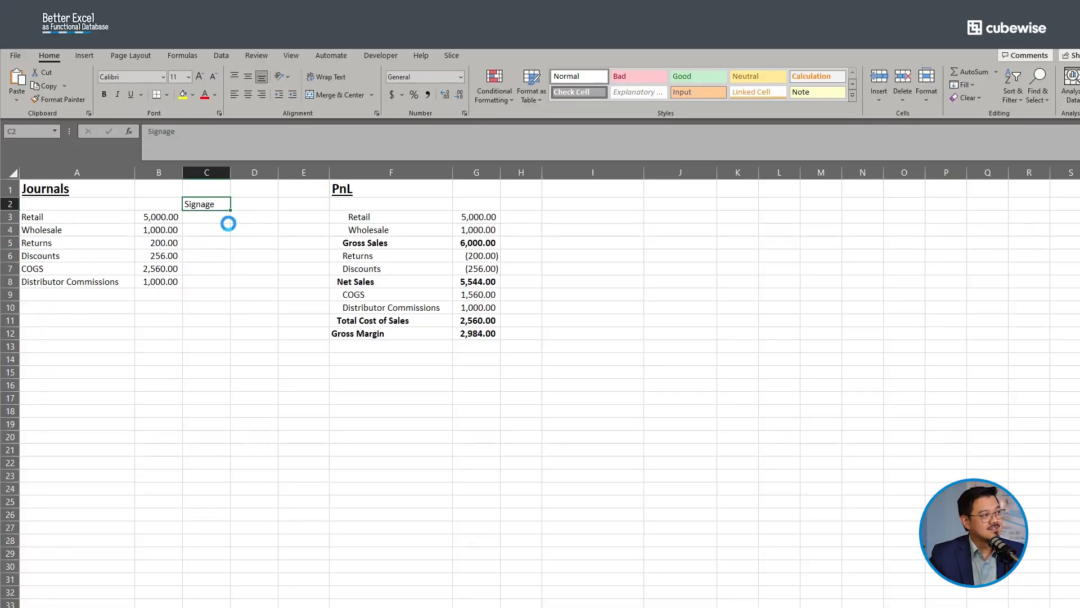
pyautogui.press('Return')
pyautogui.write('1')
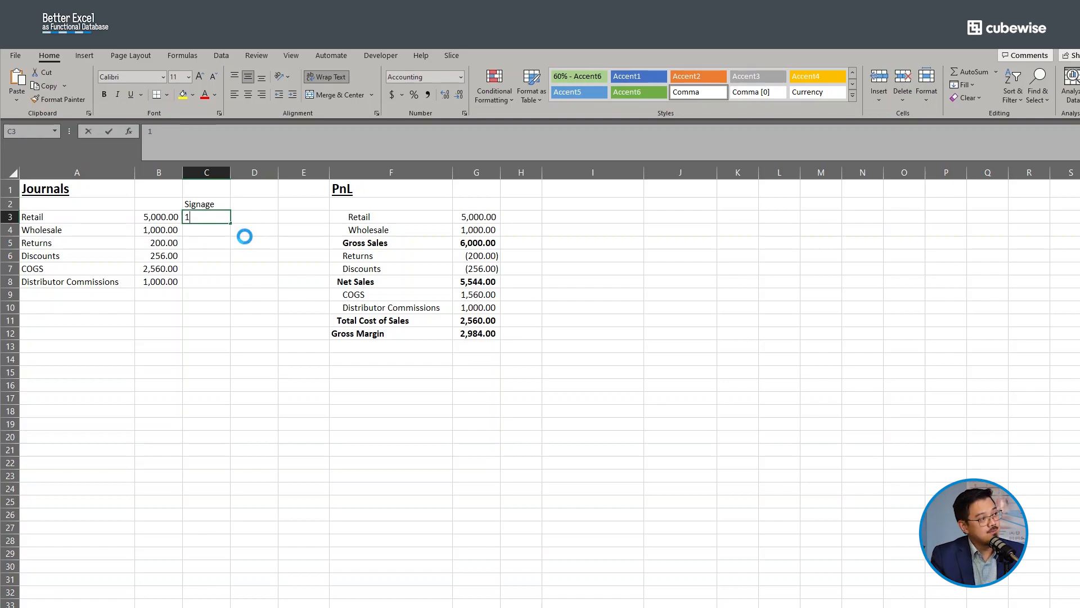
pyautogui.press('Return')
pyautogui.write('1')
pyautogui.press('Return')
pyautogui.write('-')
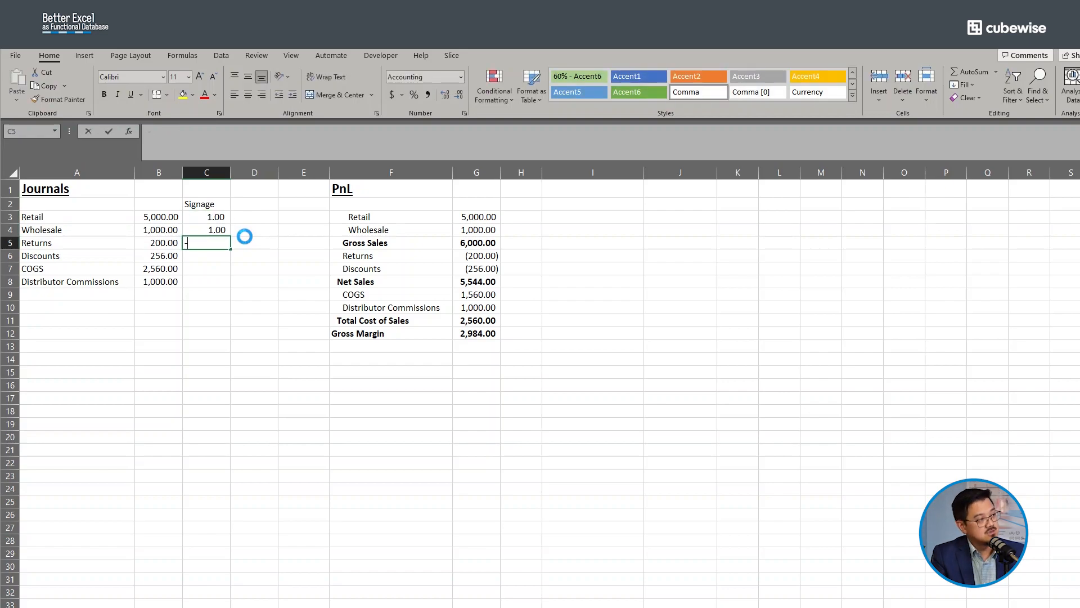
pyautogui.write('1')
pyautogui.press('Return')
pyautogui.write('-1')
pyautogui.press('Return')
pyautogui.write('1')
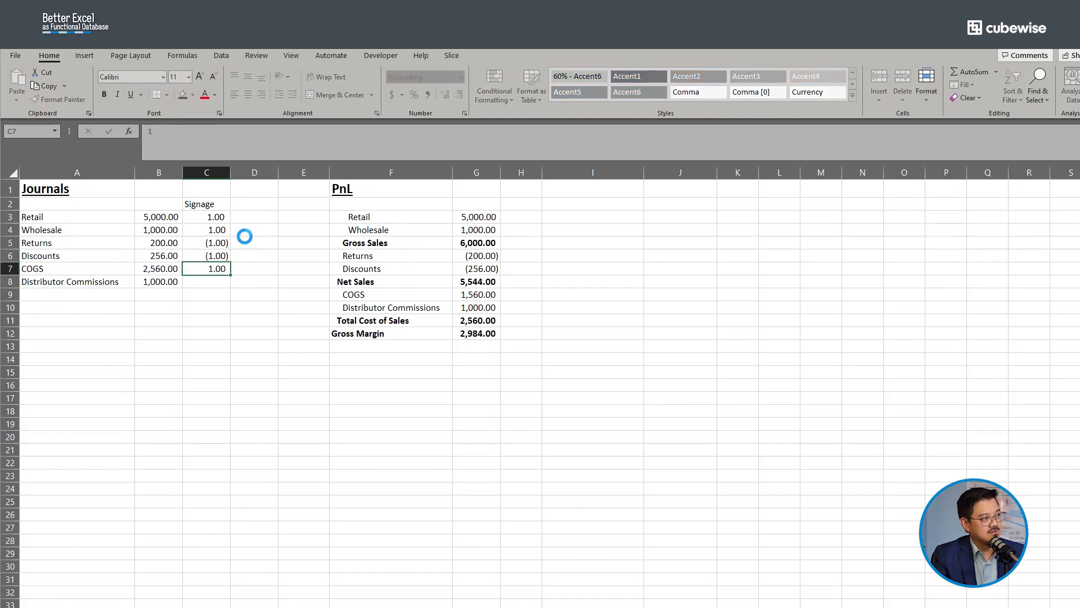
pyautogui.press('Return')
pyautogui.write('1')
pyautogui.press('Return')
# Enter the formula =C3*B3 in D3 to multiply the Retail amount by its signage
pyautogui.press('Up')
pyautogui.press('Up')
pyautogui.press('Up')
pyautogui.press('Up')
pyautogui.press('Up')
pyautogui.press('Up')
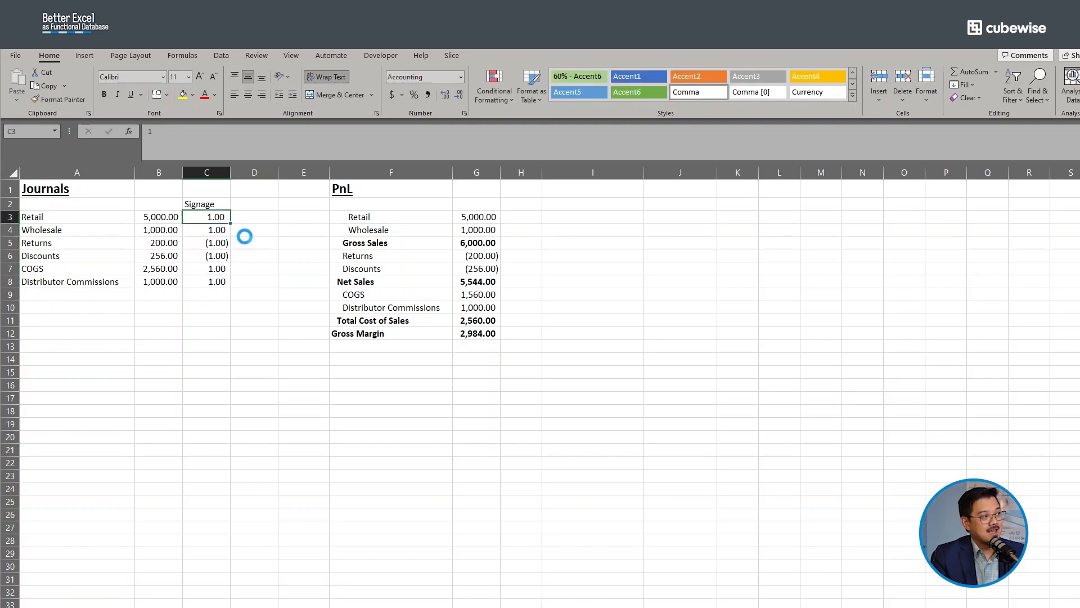
pyautogui.press('Right')
pyautogui.write('=')
pyautogui.press('Left')
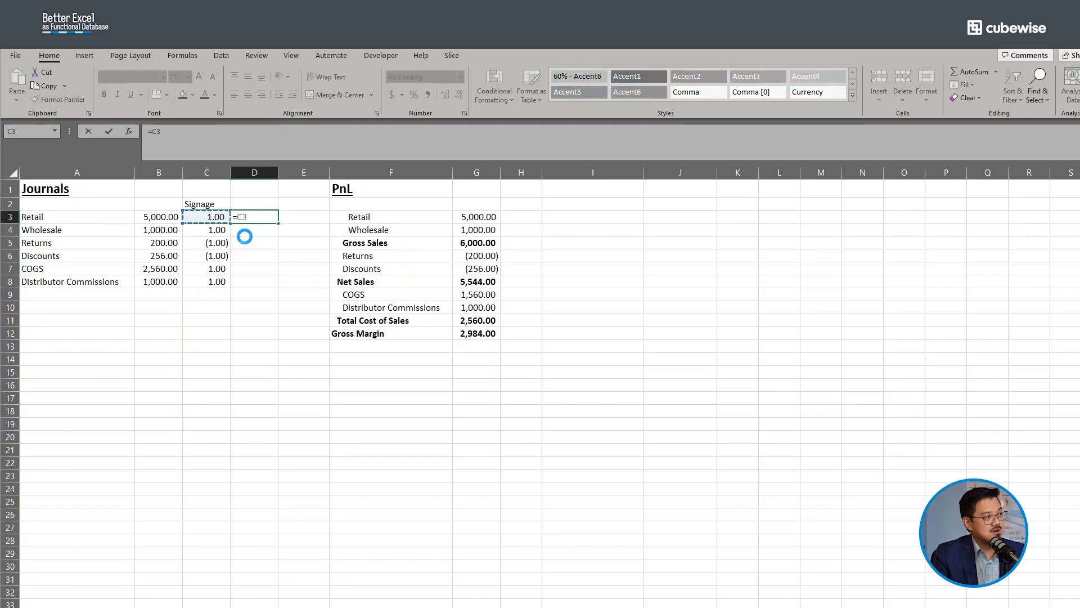
pyautogui.write('*')
pyautogui.press('Left')
pyautogui.press('Left')
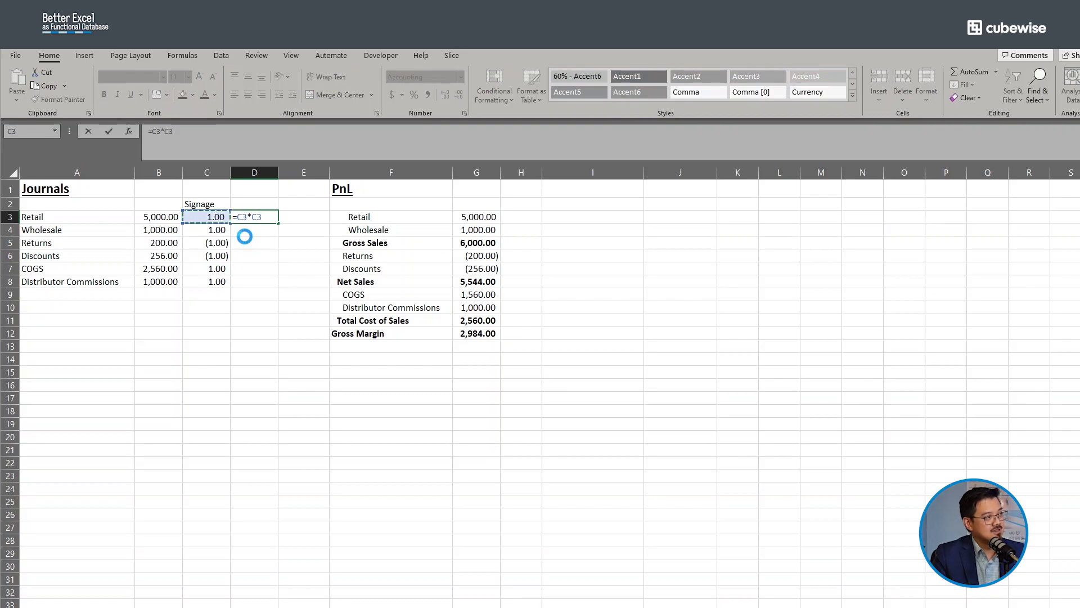
pyautogui.press('Return')
# Copy the D3 formula down to D4:D8 and recalculate the sheet
pyautogui.press('Up')
pyautogui.hotkey('ctrl', 'c')
pyautogui.moveTo(270, 228); pyautogui.dragTo(257, 279)
pyautogui.hotkey('ctrl', 'v')
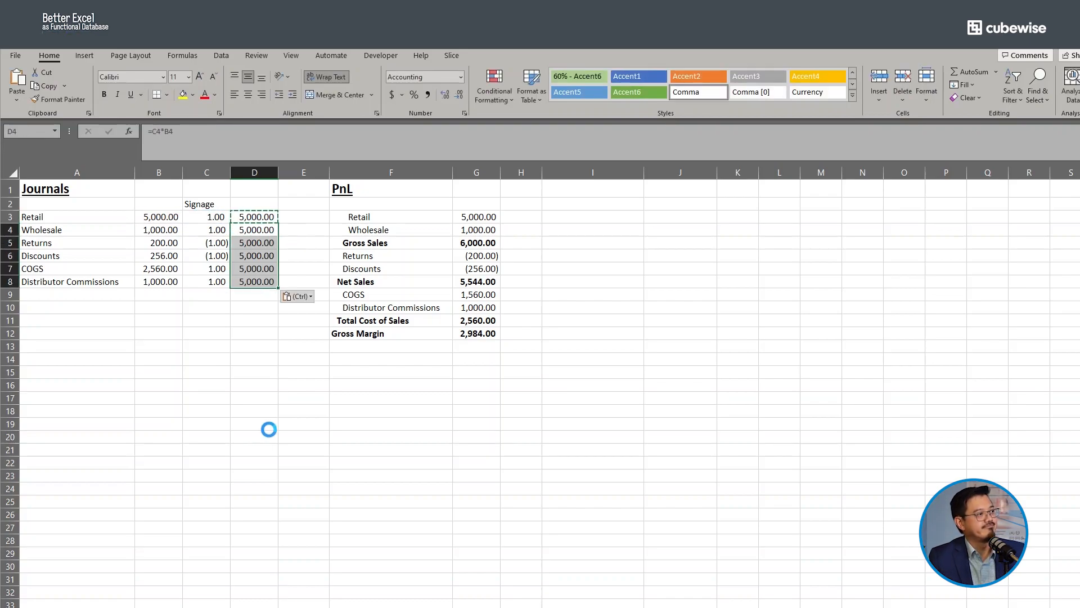
pyautogui.click(262, 428)
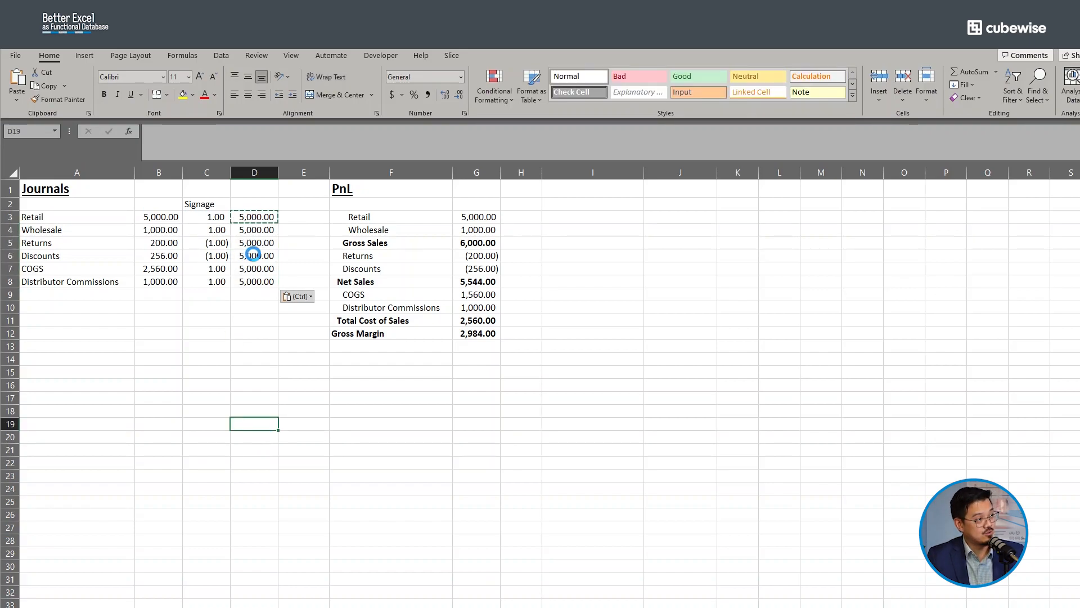
pyautogui.click(273, 218)
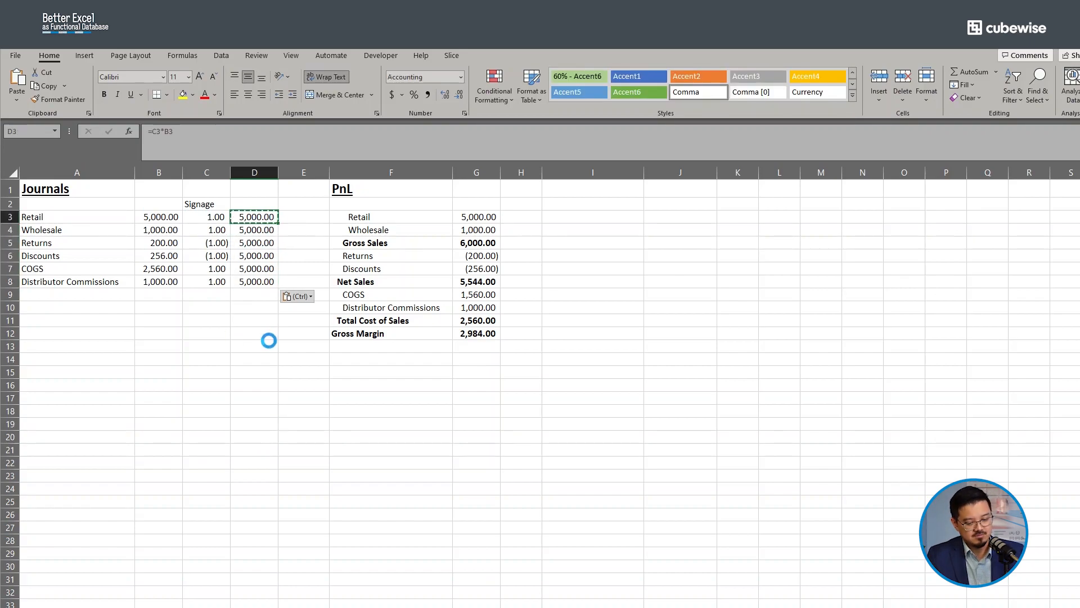
pyautogui.press('F9')
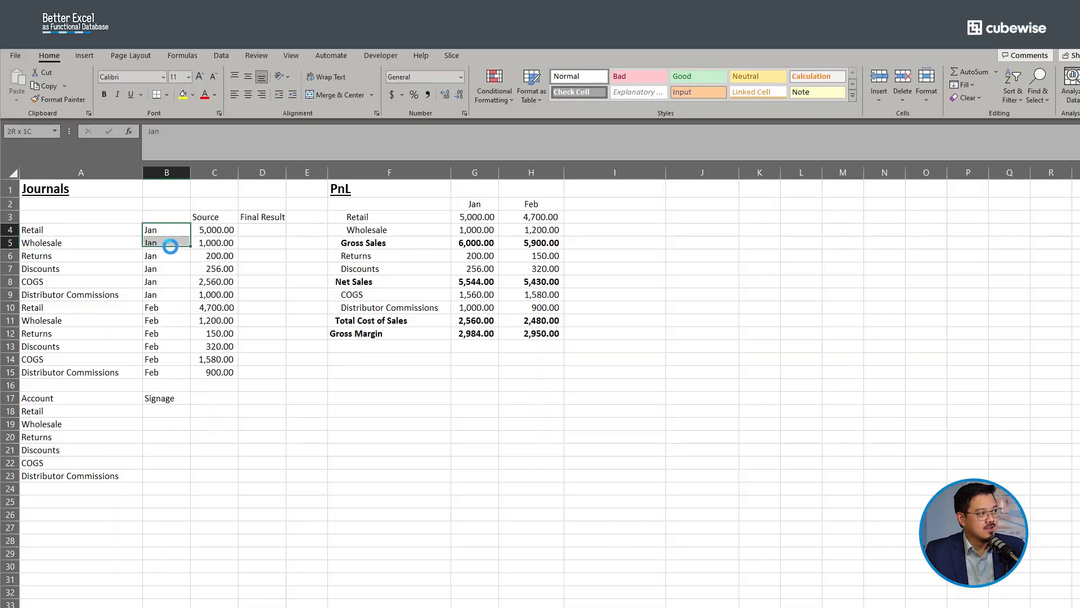
pyautogui.moveTo(168, 244); pyautogui.dragTo(170, 269)
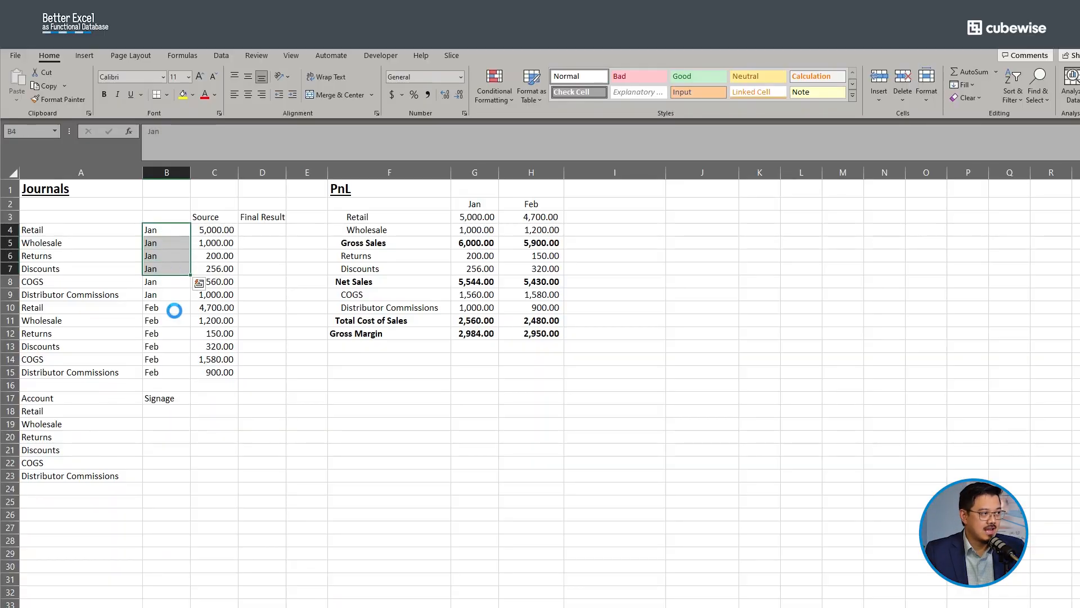
pyautogui.click(174, 310)
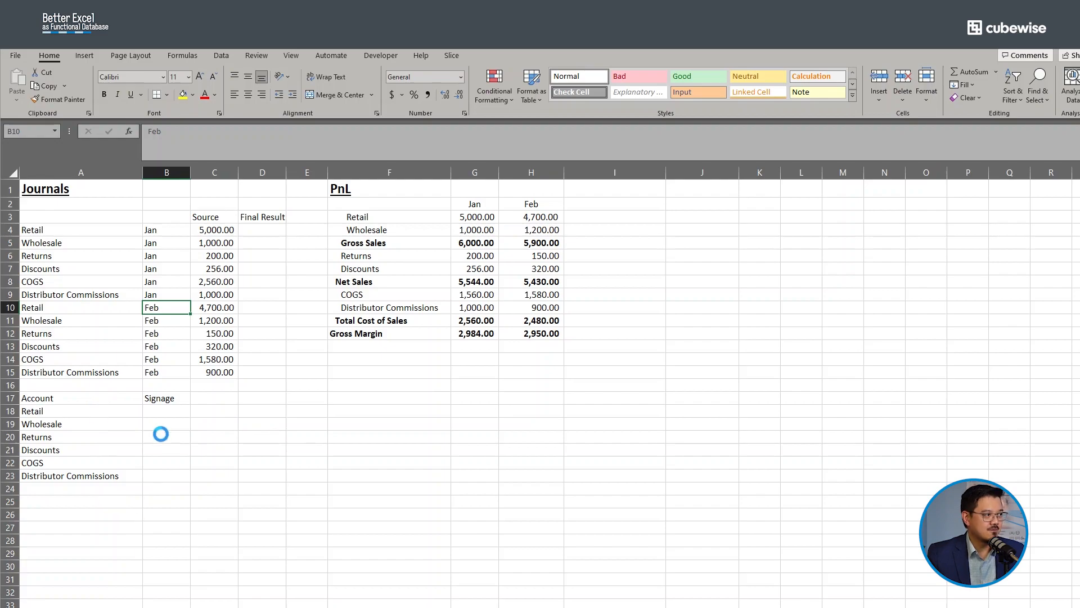
# Fill the account Signage table B18:B23 with 1 for Retail, Wholesale, COGS and Distributor Commissions, and -1 for Returns and Discounts
pyautogui.click(166, 426)
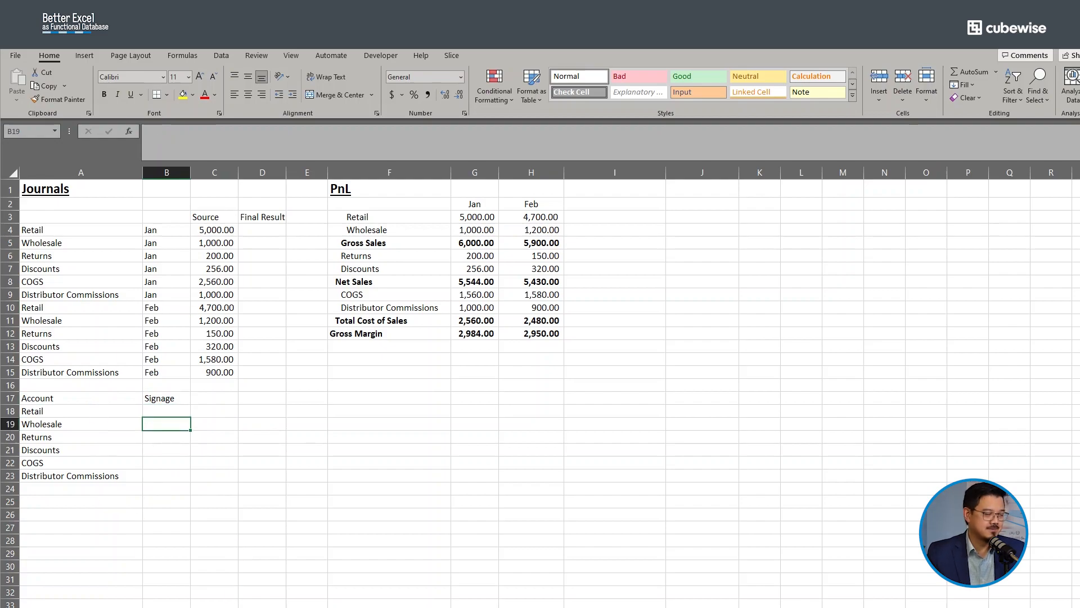
pyautogui.press('Up')
pyautogui.write('1')
pyautogui.press('Return')
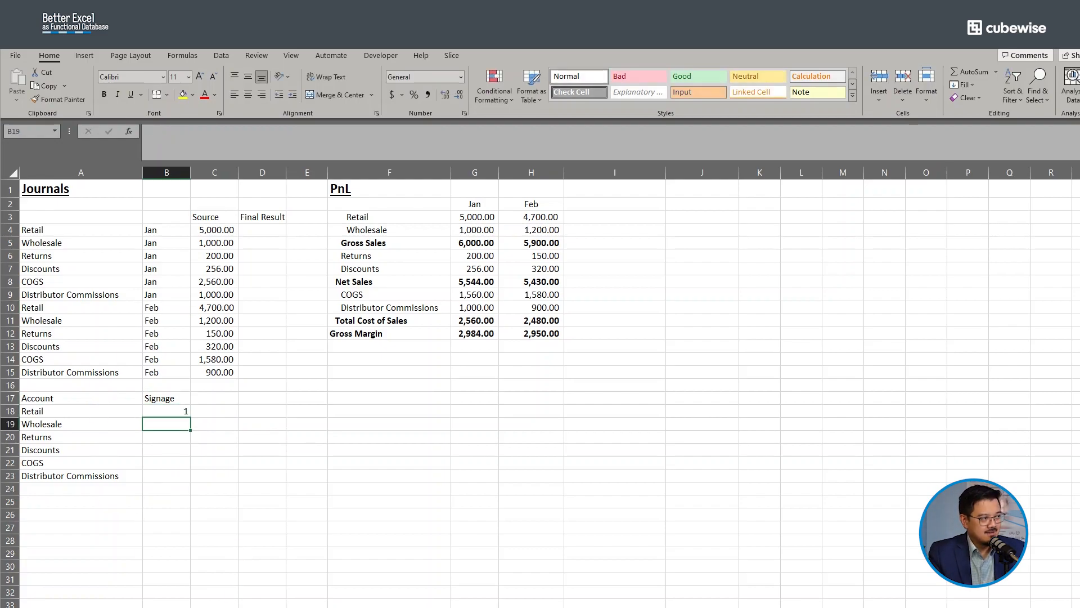
pyautogui.press('Return')
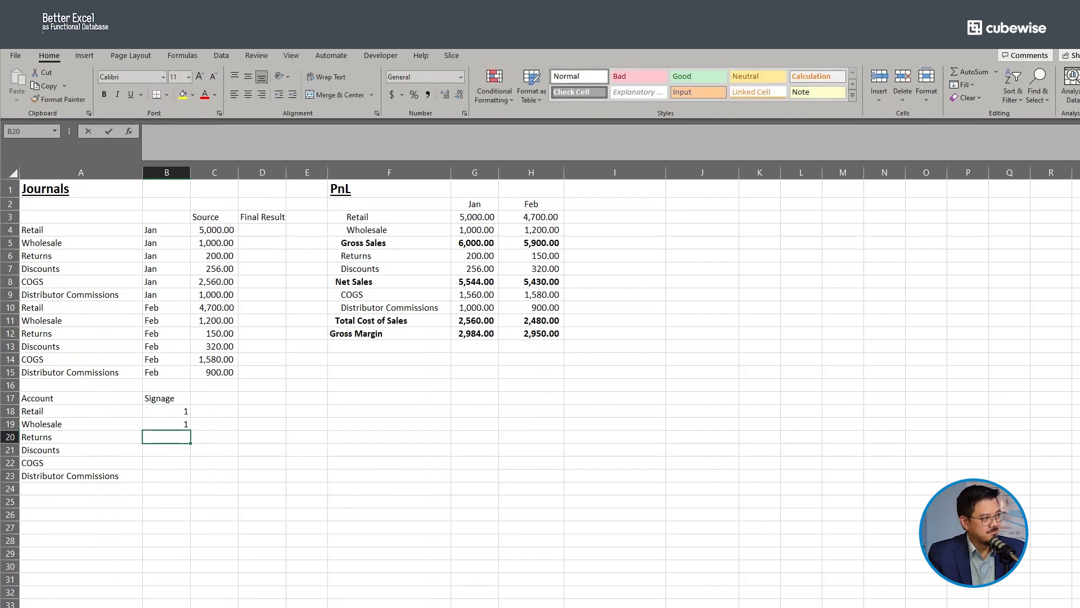
pyautogui.write('-1')
pyautogui.press('Return')
pyautogui.write('-1')
pyautogui.press('Return')
pyautogui.write('-1')
pyautogui.press('Return')
pyautogui.write('-1')
pyautogui.press('Return')
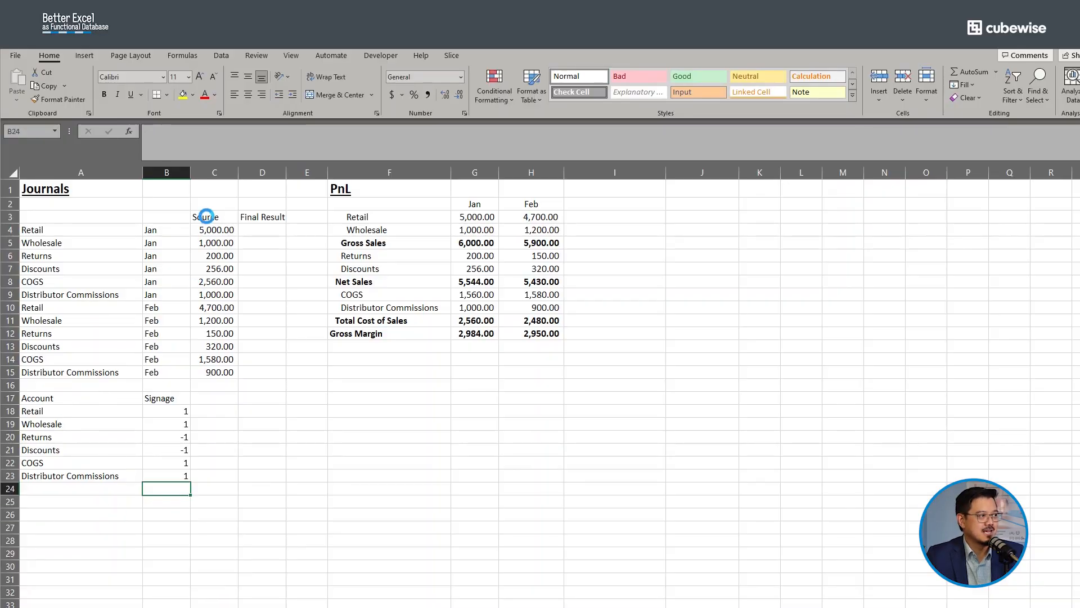
# Enter =VLOOKUP(A4,$A$18:$B$23,2,FALSE) in D4 under Final Result to look up the Retail account's signage
pyautogui.click(264, 228)
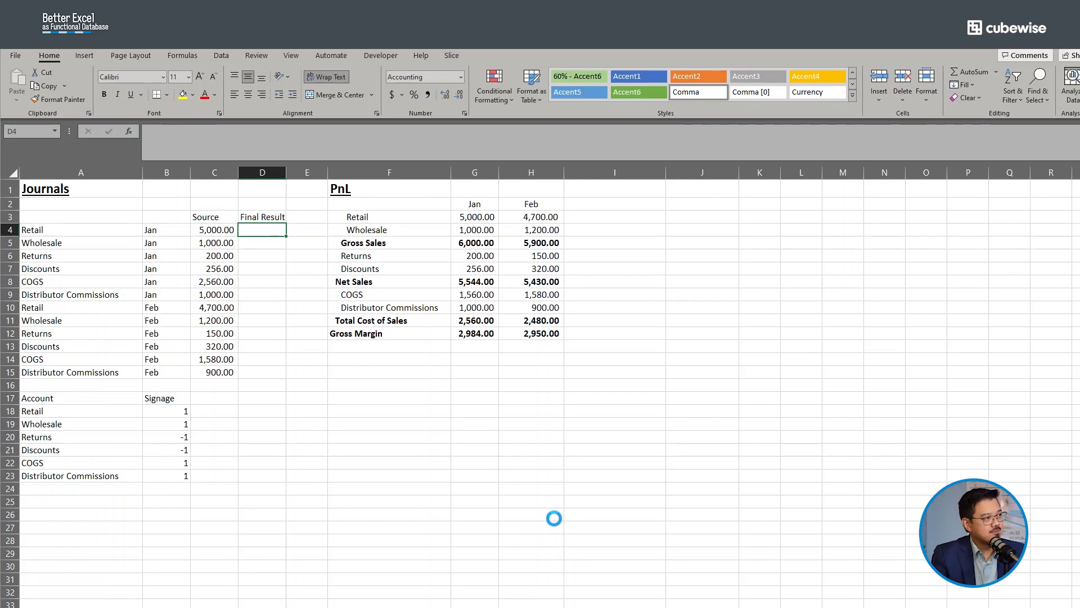
pyautogui.write('=v')
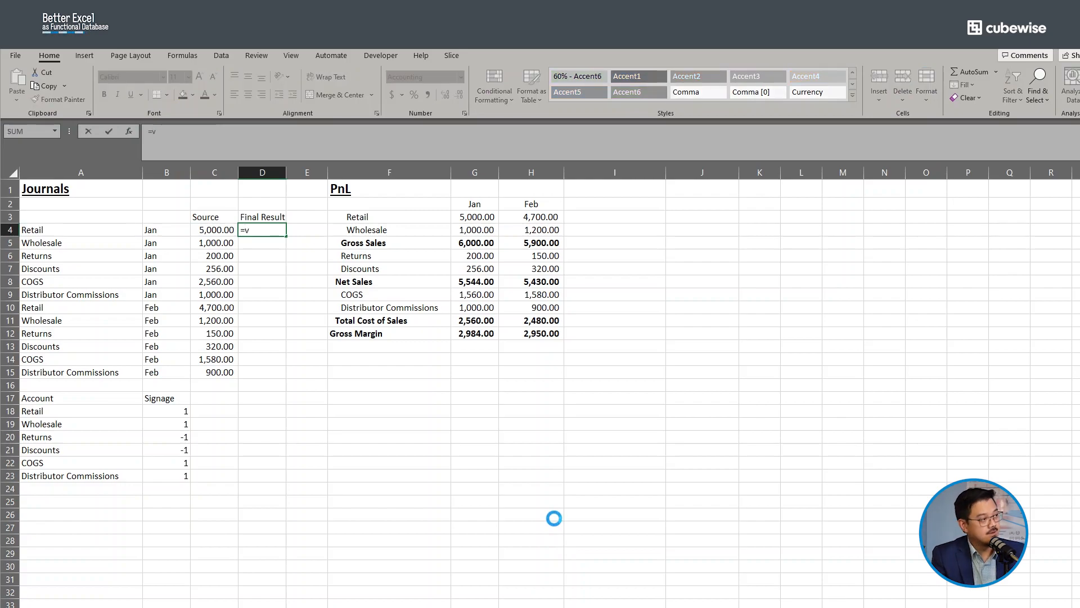
pyautogui.write('look')
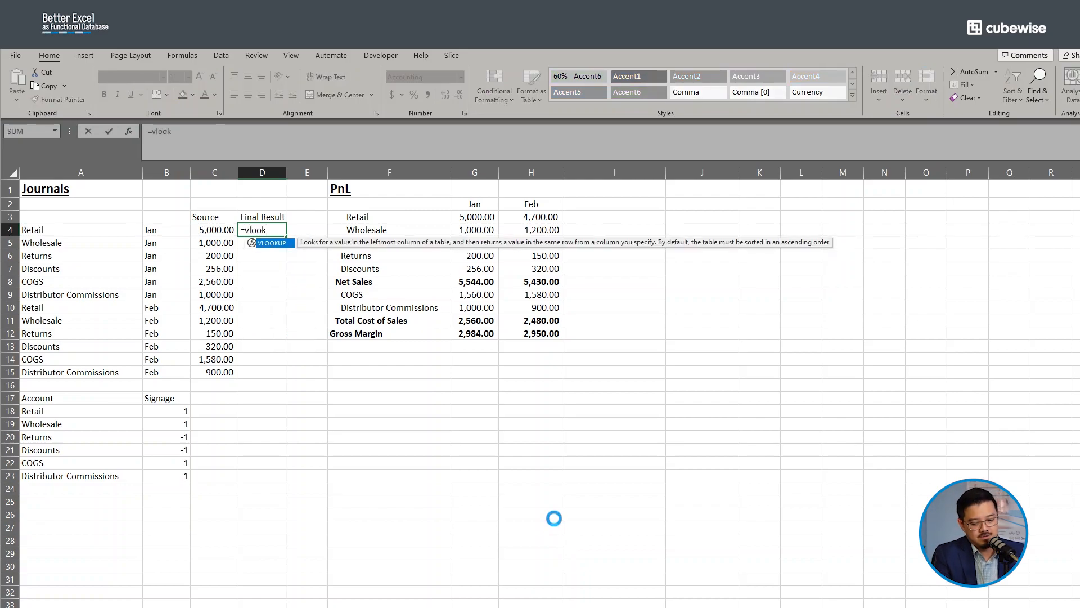
pyautogui.press('Tab')
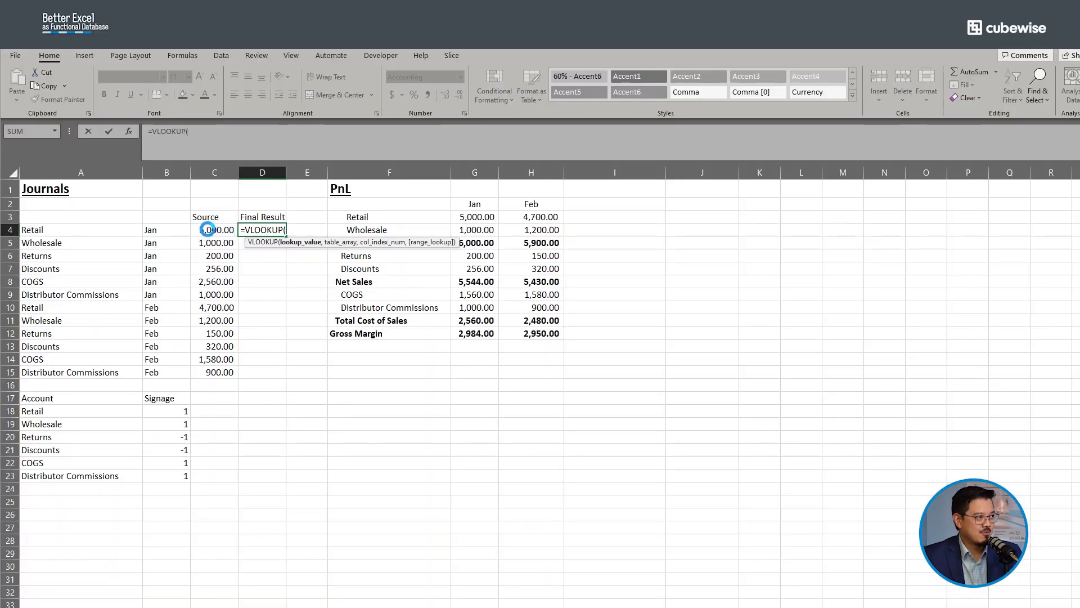
pyautogui.click(75, 230)
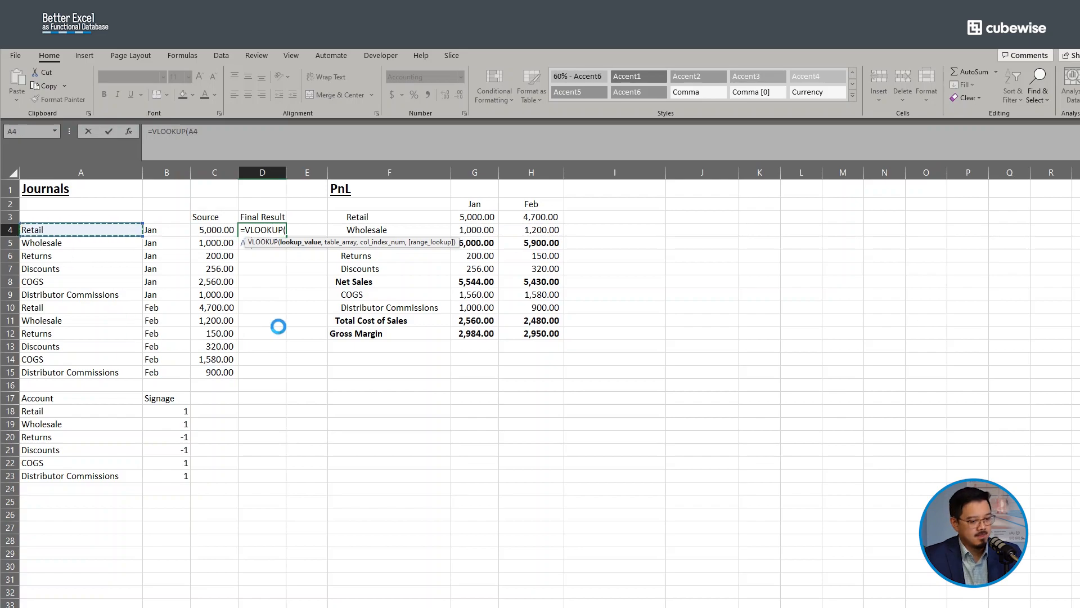
pyautogui.write(',')
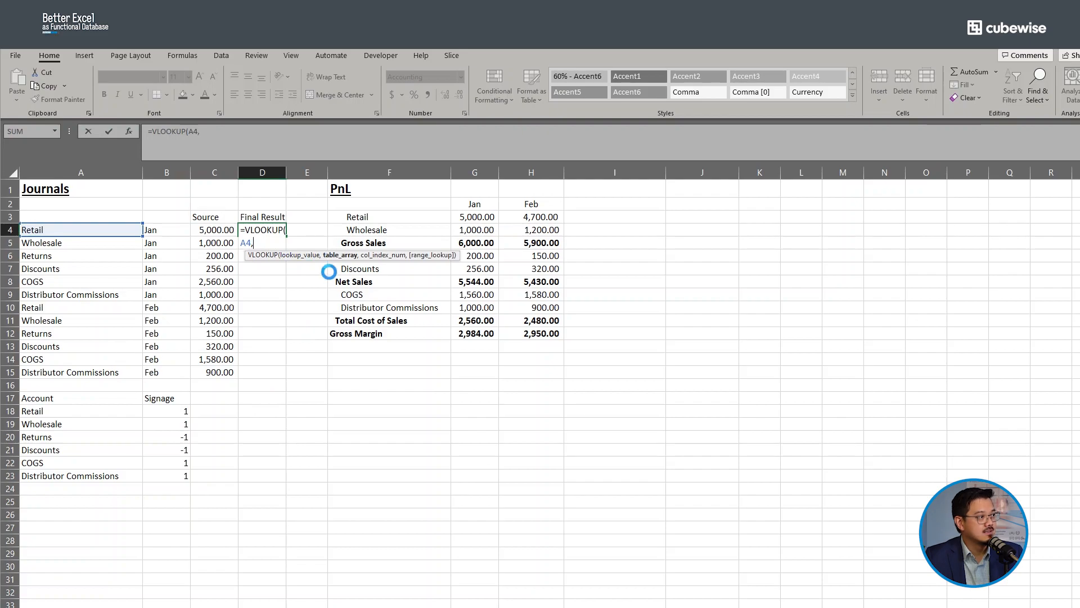
pyautogui.moveTo(54, 412); pyautogui.dragTo(167, 481)
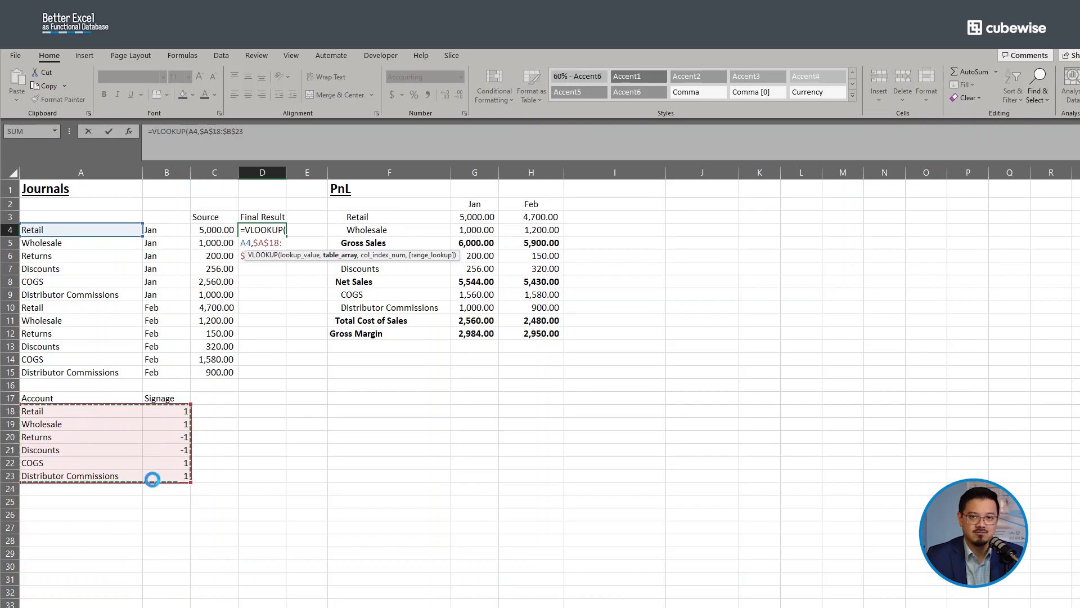
pyautogui.click(299, 137)
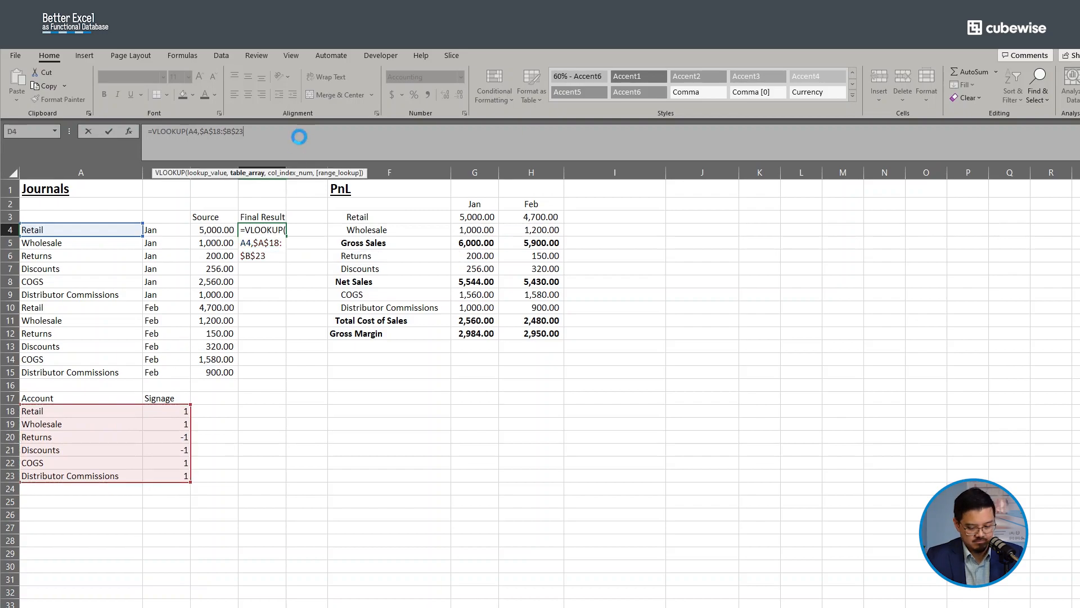
pyautogui.write(',')
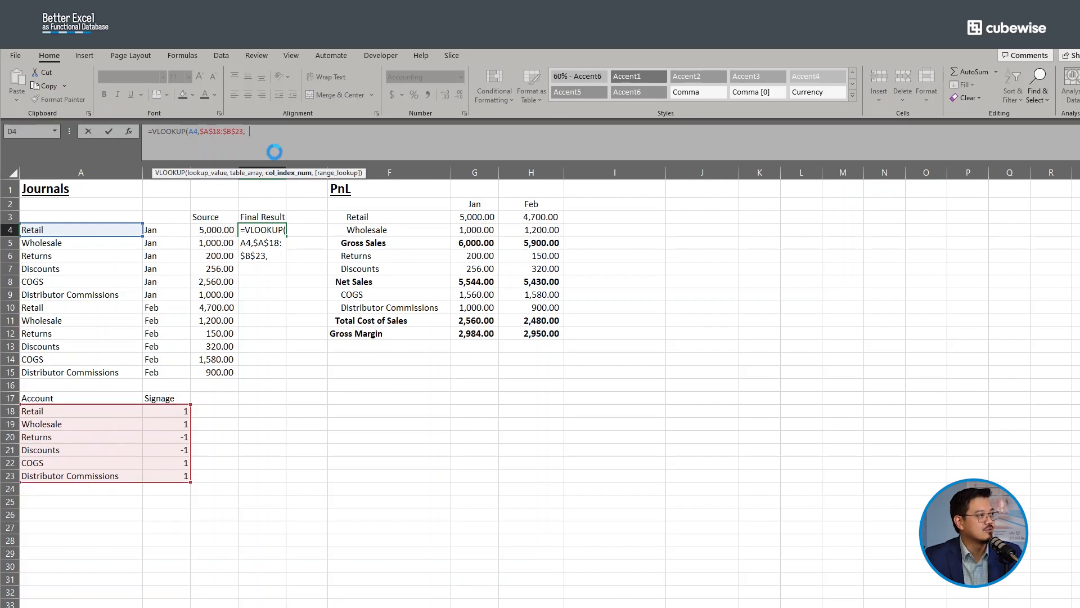
pyautogui.write(',false)')
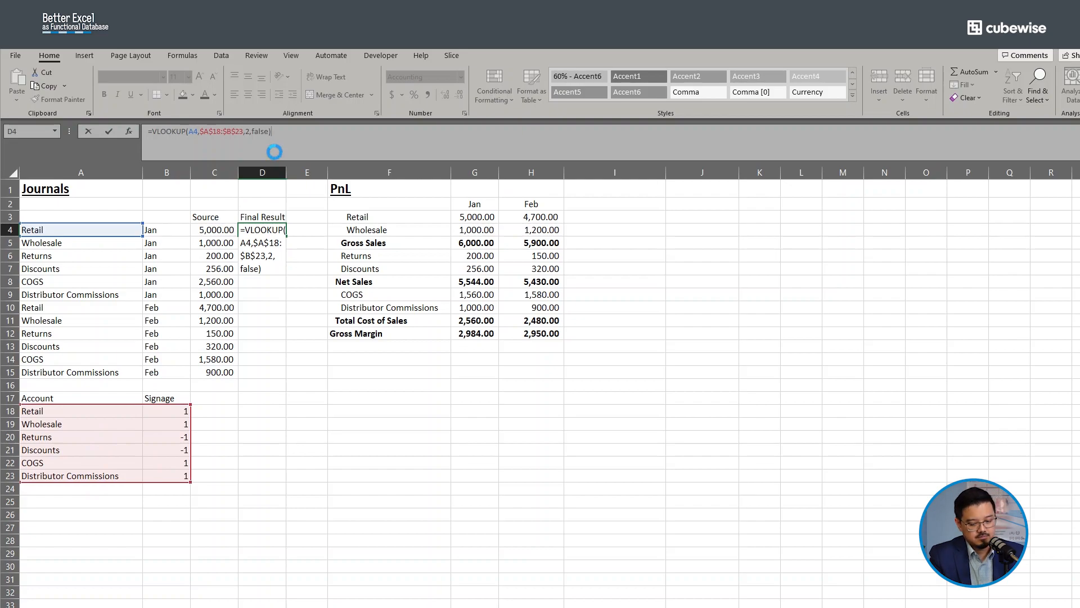
pyautogui.press('Return')
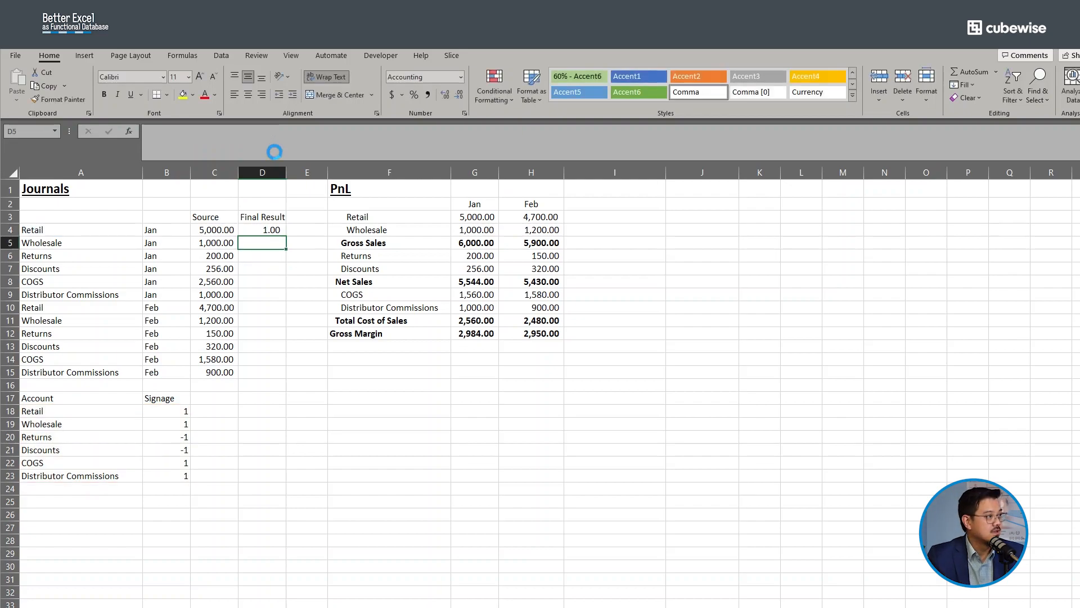
# Copy the signage lookup formula from D4 down the Final Result column to D15
pyautogui.click(276, 231)
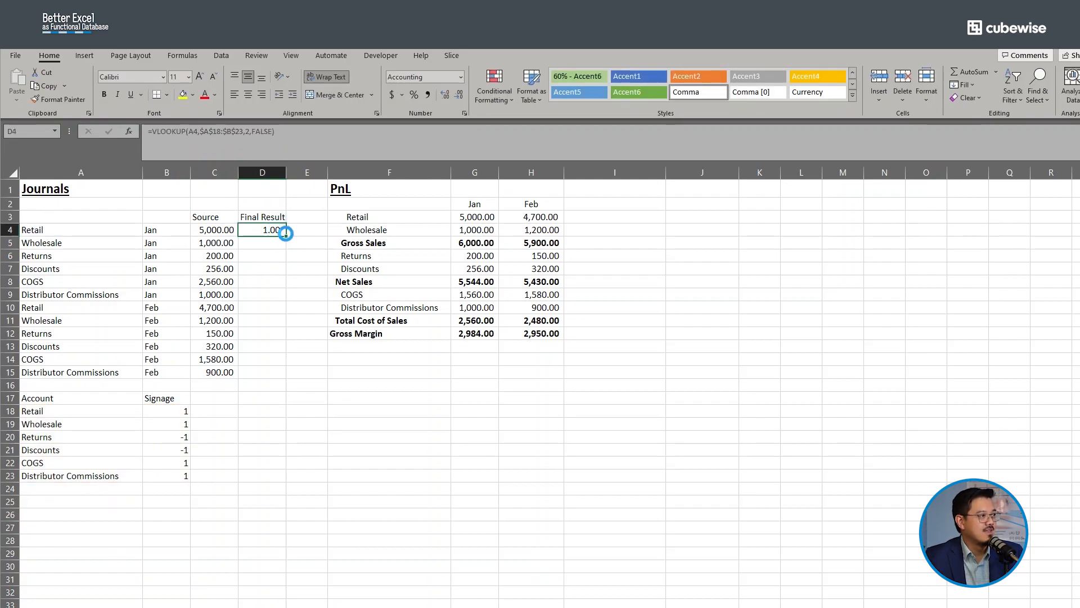
pyautogui.doubleClick(286, 233)
pyautogui.click(260, 440)
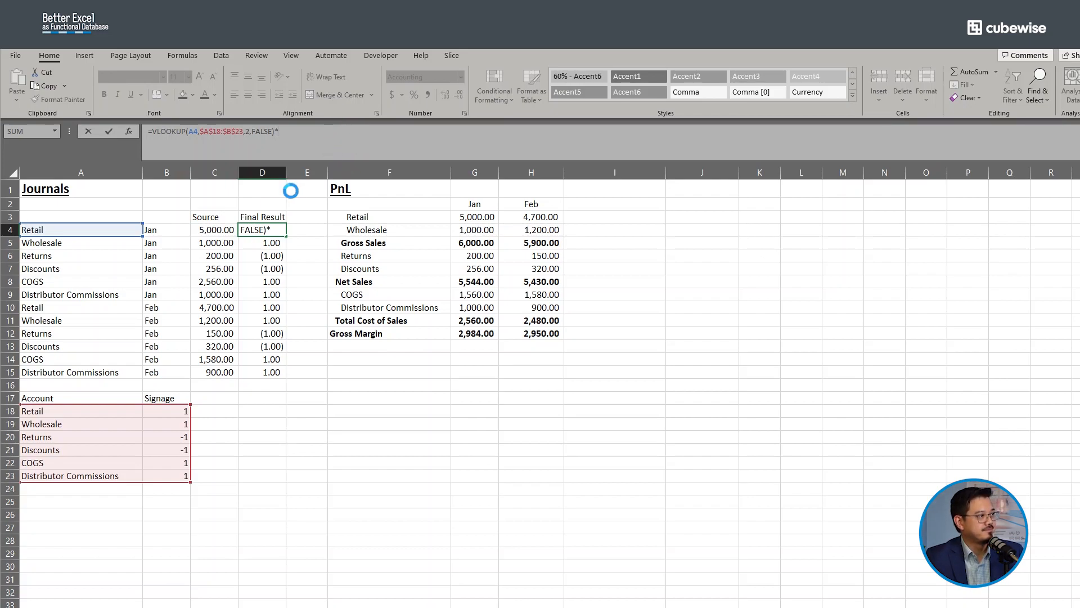
# Multiply the D4 lookup by the source amount in C4 and copy the formula down to D15
pyautogui.click(191, 229)
pyautogui.hotkey('ctrl', 'Return')
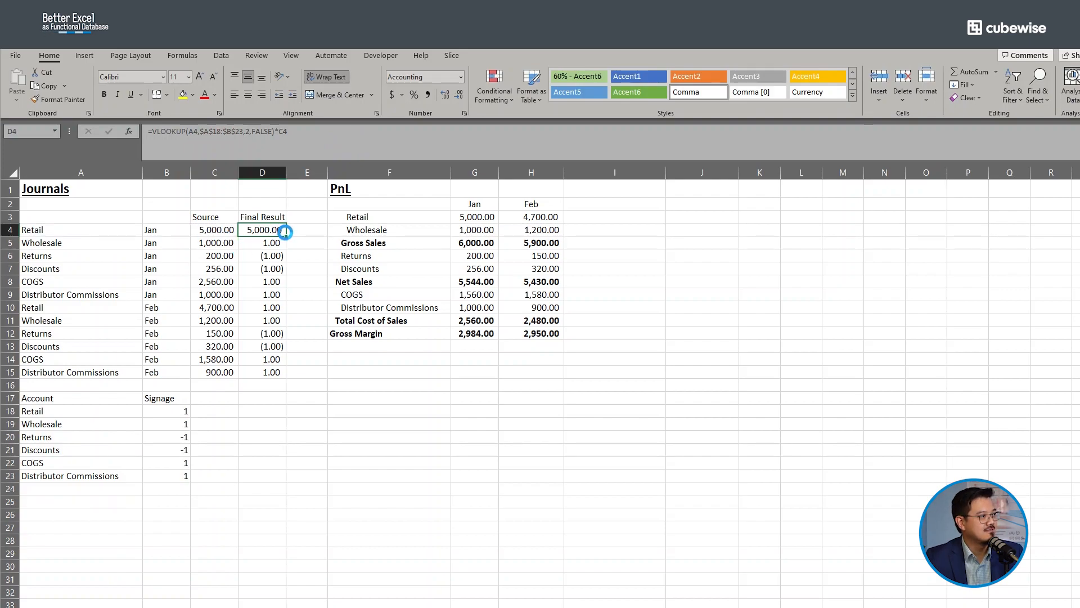
pyautogui.moveTo(285, 233); pyautogui.dragTo(277, 377)
pyautogui.click(247, 461)
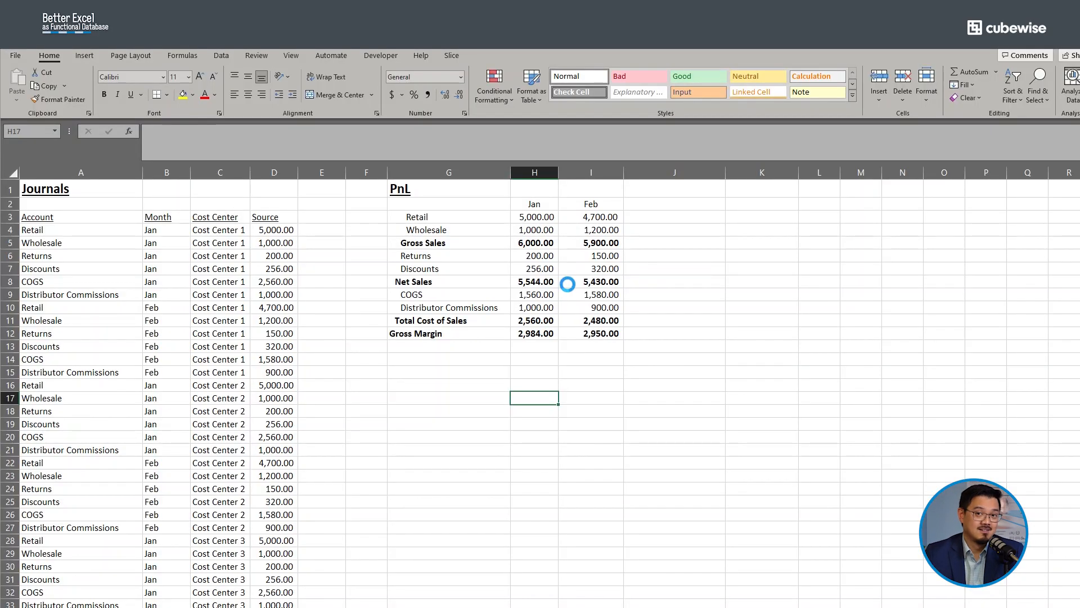
# Inspect the January Net Sales formula in H8 of the PnL beside the cost center journals
pyautogui.click(534, 282)
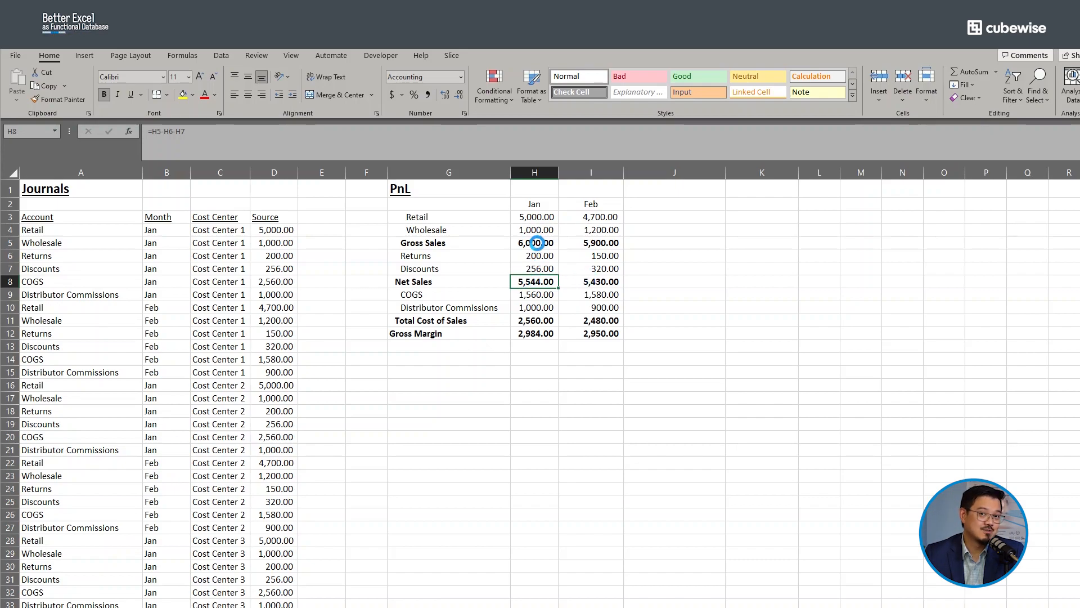
pyautogui.click(535, 460)
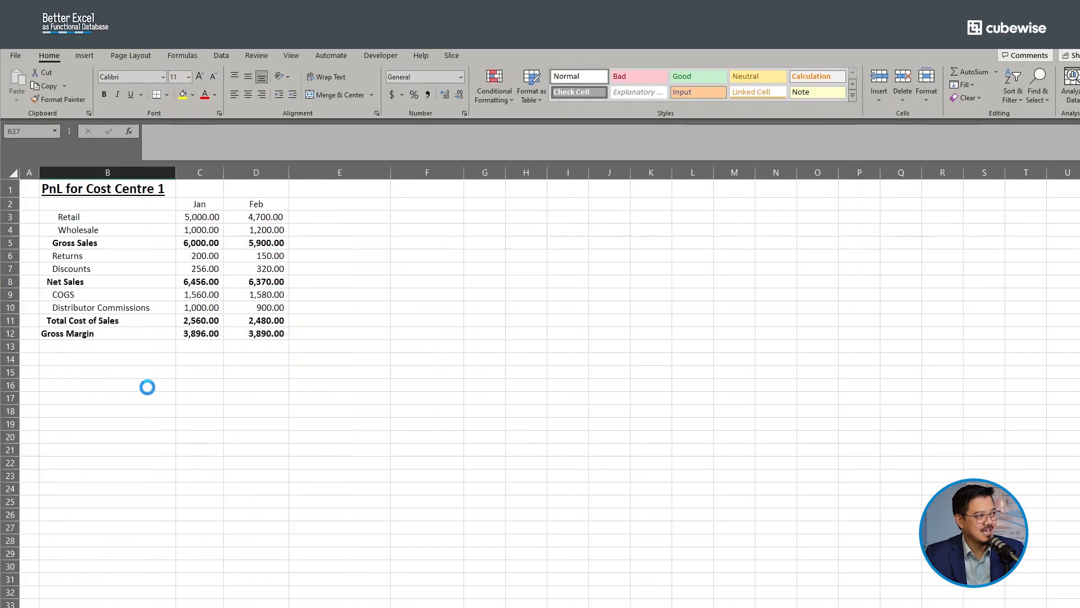
# Replace the January Net Sales formula in C8 of the Cost Centre 1 PnL with =C5-C7-C6
pyautogui.click(208, 283)
pyautogui.write('=')
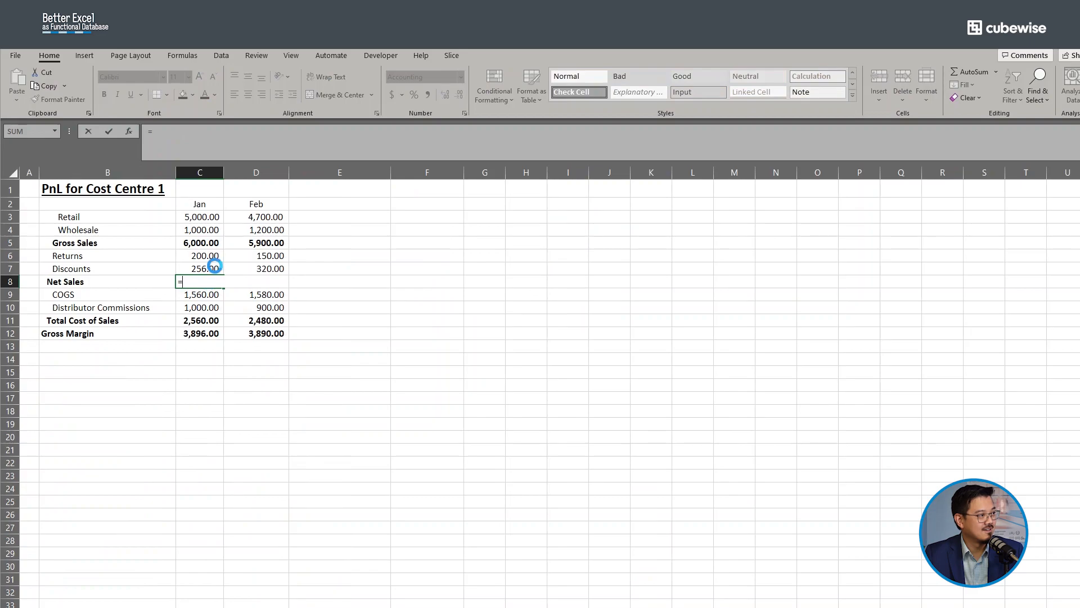
pyautogui.click(203, 240)
pyautogui.write('-')
pyautogui.click(202, 256)
pyautogui.click(203, 266)
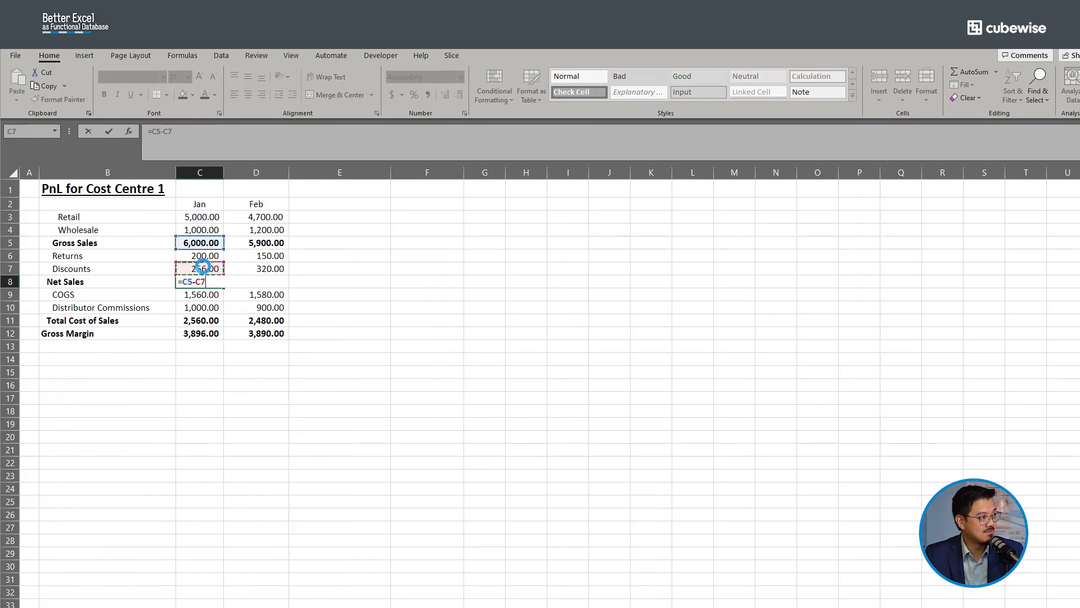
pyautogui.write('-')
pyautogui.click(205, 256)
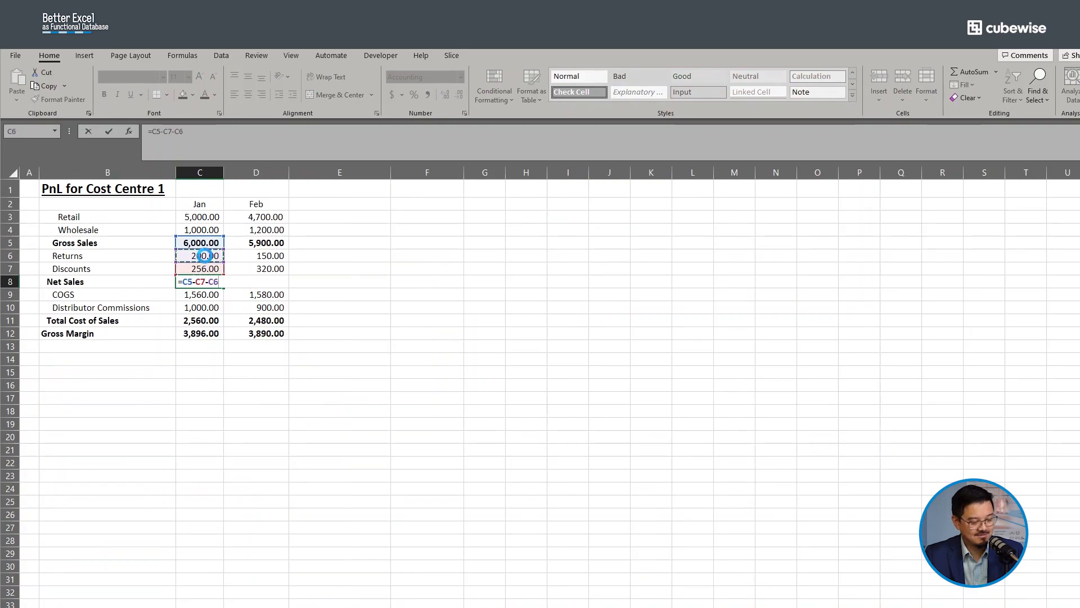
pyautogui.press('Return')
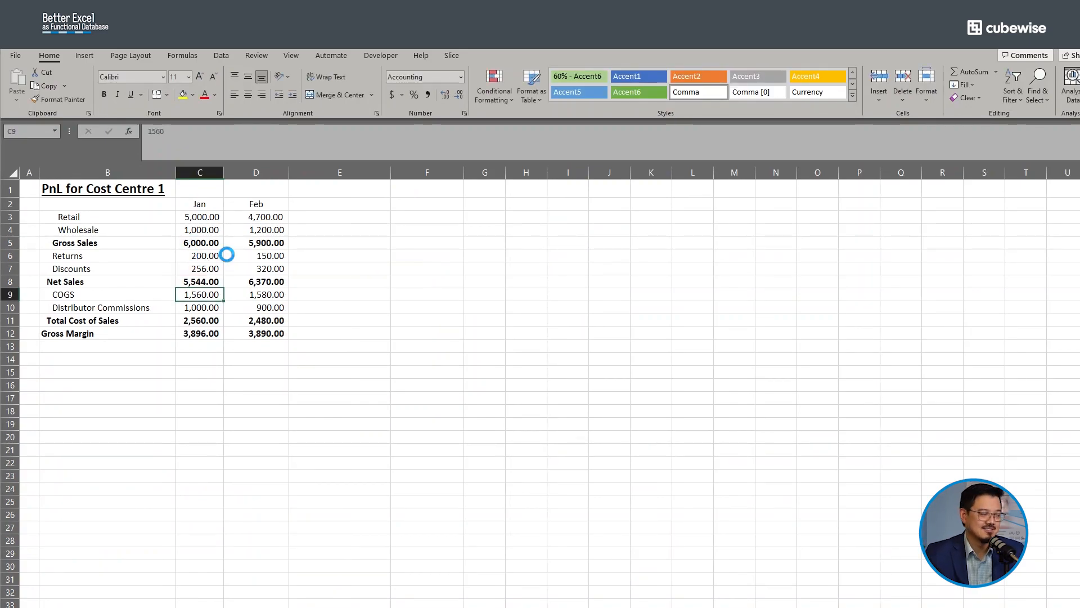
# Copy the January Net Sales formula to February in D8 of the Cost Centre 1 PnL
pyautogui.click(210, 281)
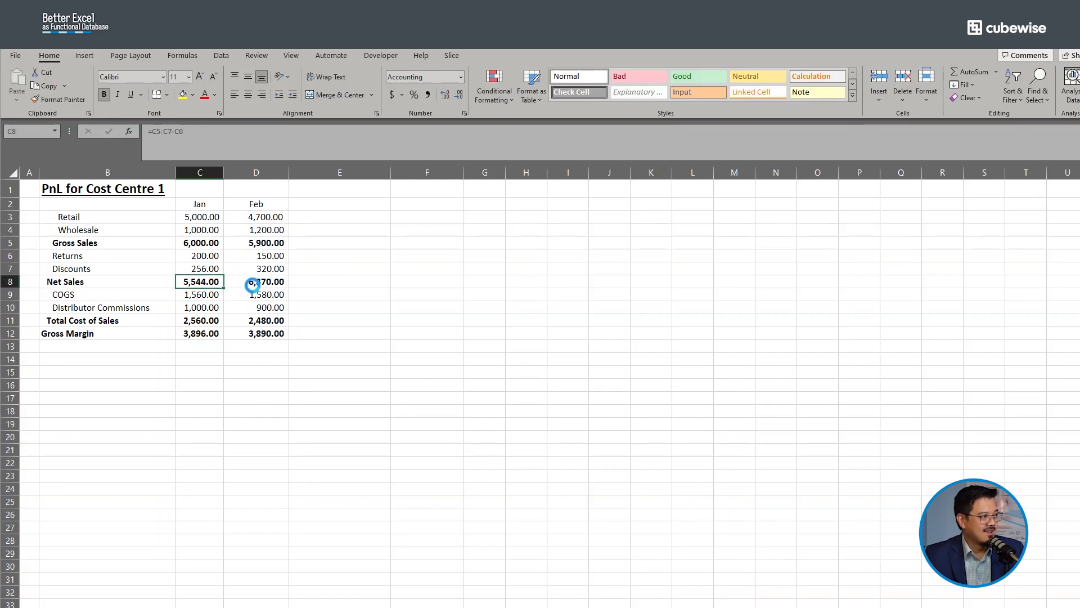
pyautogui.hotkey('ctrl', 'c')
pyautogui.click(253, 281)
pyautogui.hotkey('ctrl', 'v')
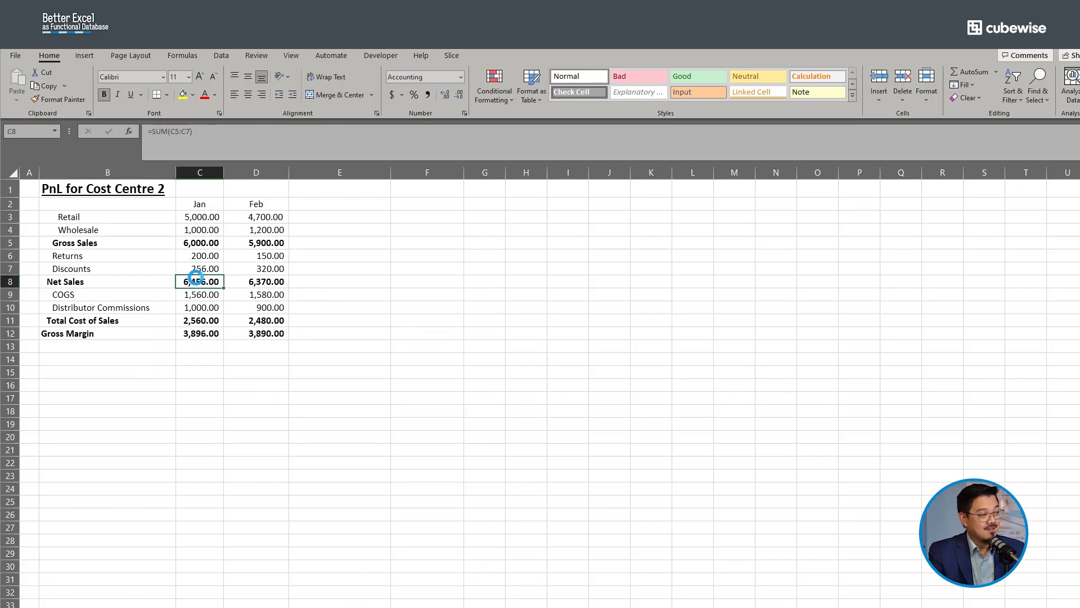
# Replace the January Net Sales formula in C8 of the Cost Centre 2 PnL with =C5-C6-C7
pyautogui.write('=')
pyautogui.click(198, 242)
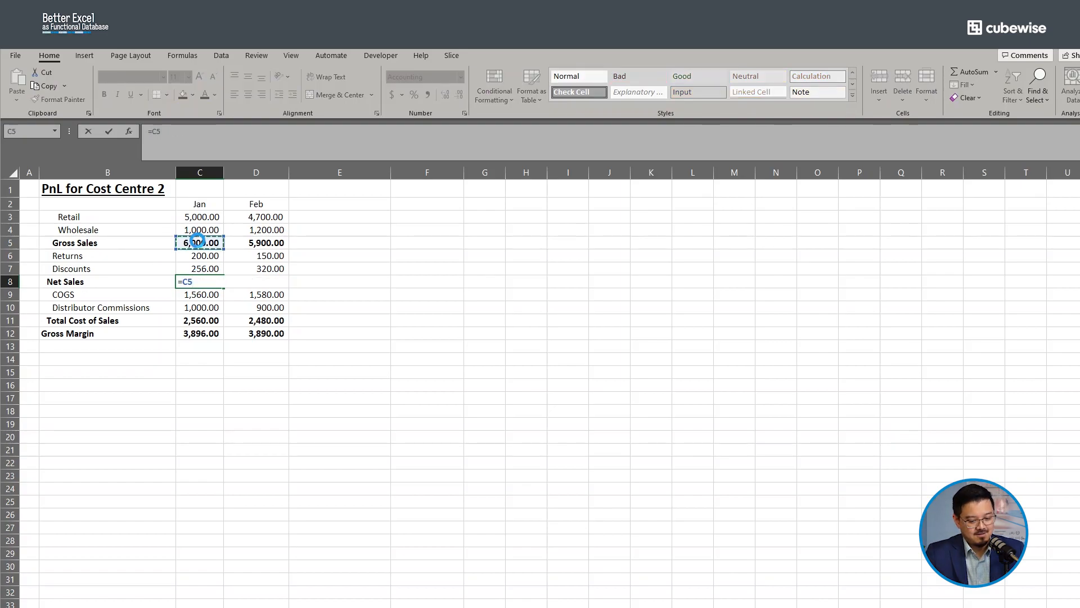
pyautogui.write('-')
pyautogui.click(199, 256)
pyautogui.write('-')
pyautogui.click(200, 267)
pyautogui.press('Return')
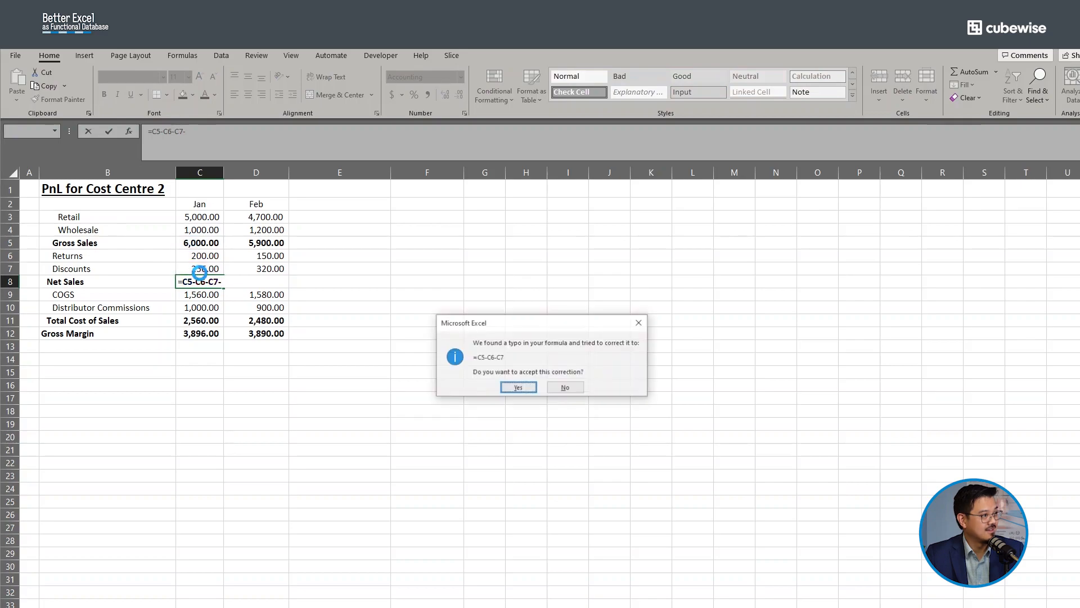
pyautogui.press('Return')
# Copy the January Net Sales formula to February in D8 of the Cost Centre 2 PnL
pyautogui.click(200, 276)
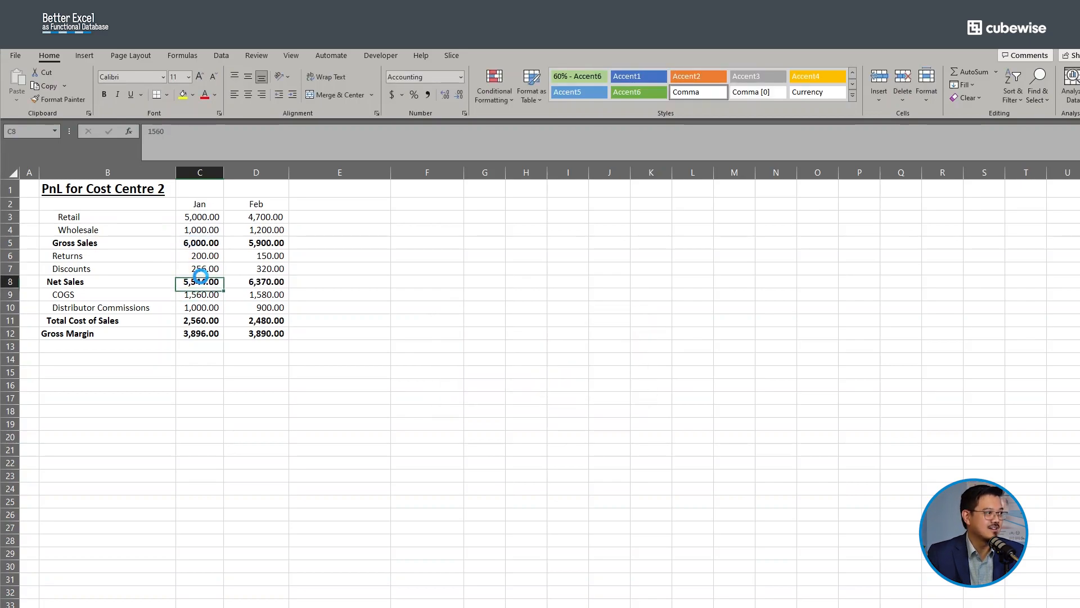
pyautogui.hotkey('ctrl', 'c')
pyautogui.press('Right')
pyautogui.hotkey('ctrl', 'v')
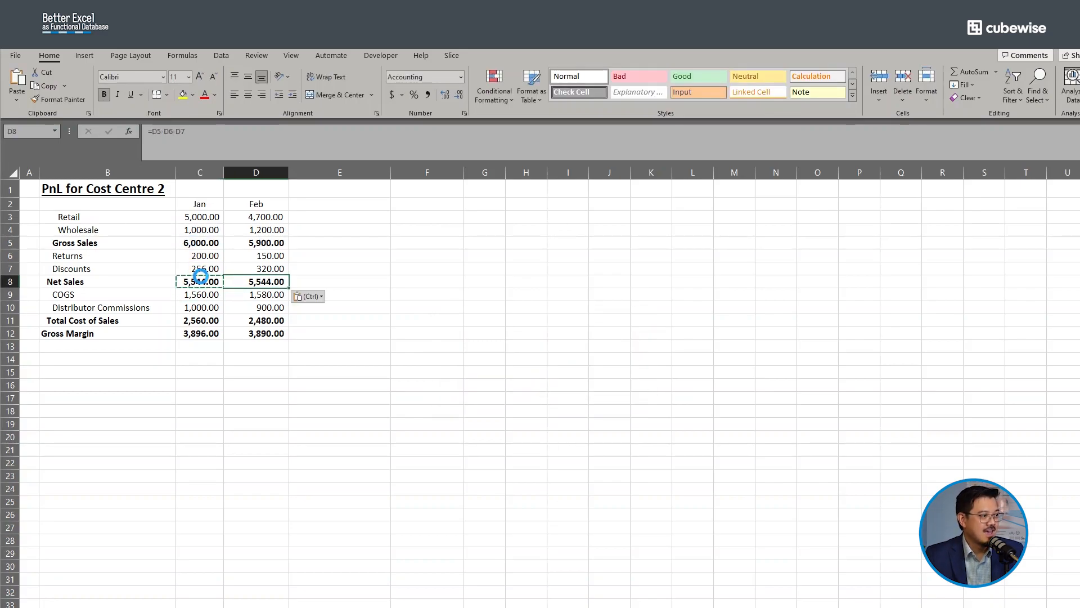
# Paste the copied Net Sales formula into C8:D8 of the Cost Centre 3 PnL
pyautogui.hotkey('ctrl', 'pagedown')
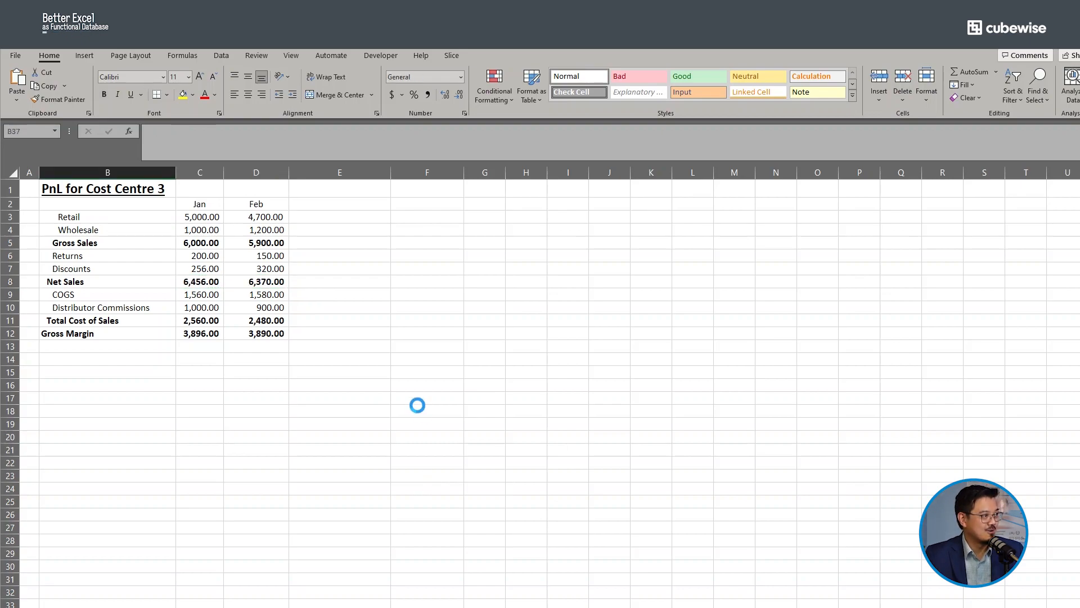
pyautogui.click(214, 283)
pyautogui.keyDown('shift'); pyautogui.click(235, 283); pyautogui.keyUp('shift')
pyautogui.hotkey('ctrl', 'v')
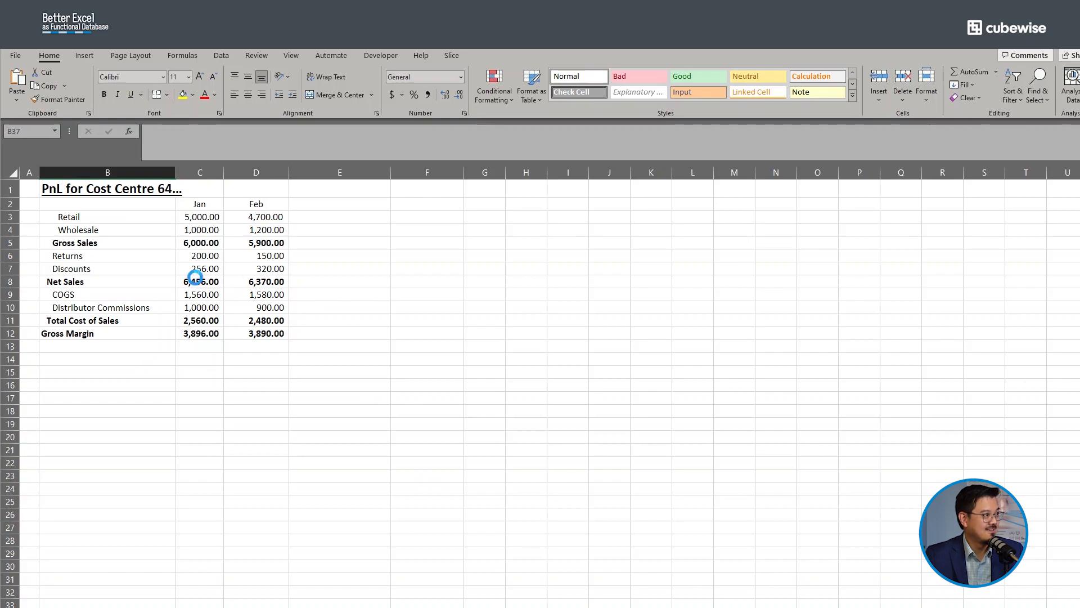
pyautogui.click(199, 282)
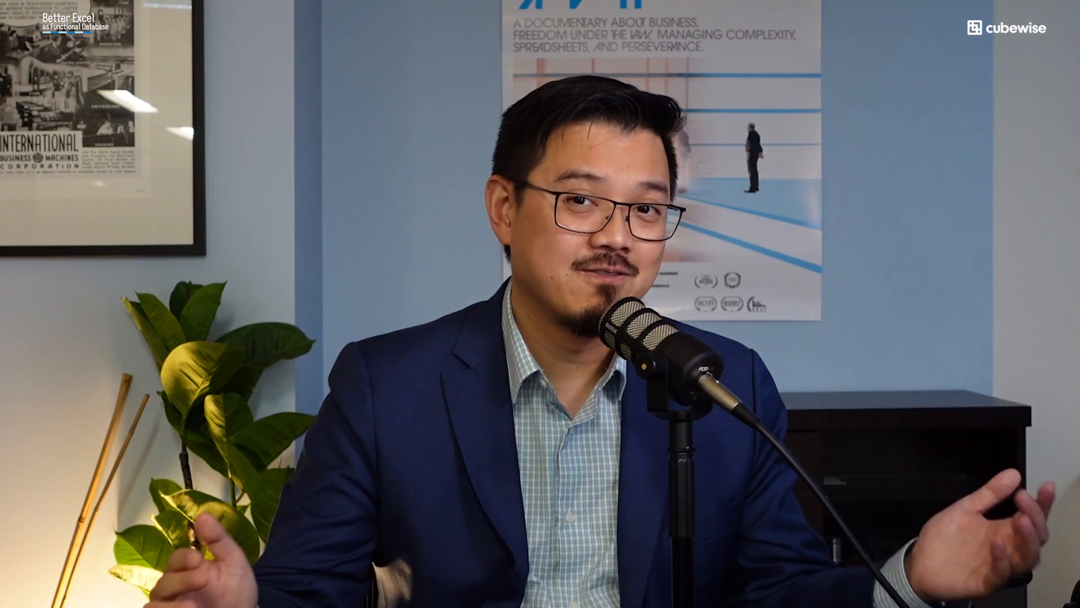